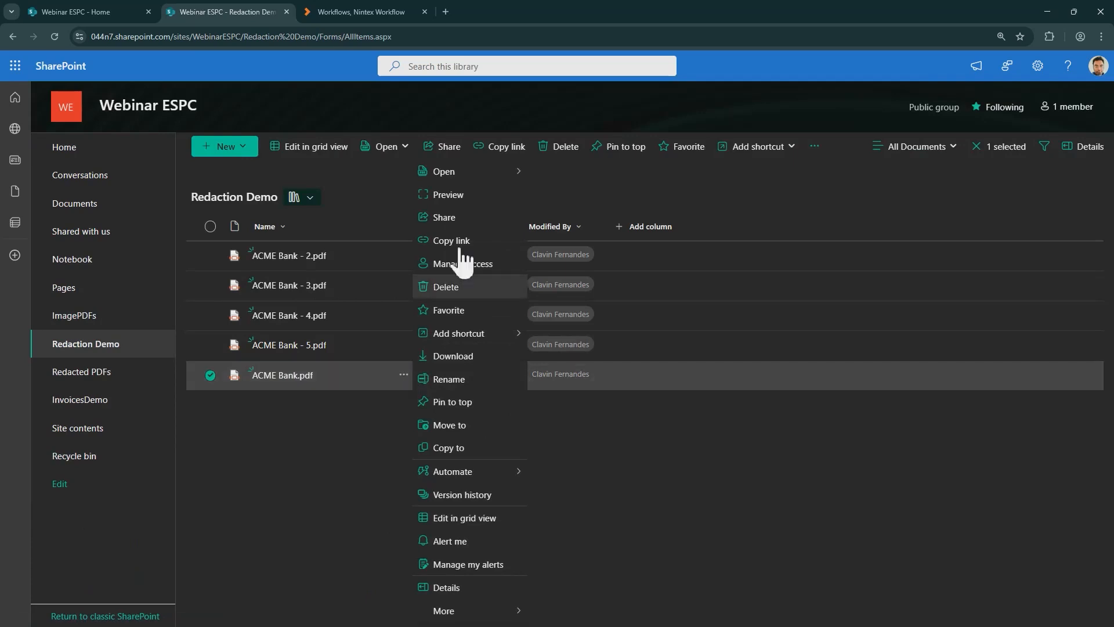
Open ACME Bank.pdf in the browser and examine the applicant's personal data, highlighting the credit card number field.
{"action": "mouse_move", "coordinate": [510, 171]}
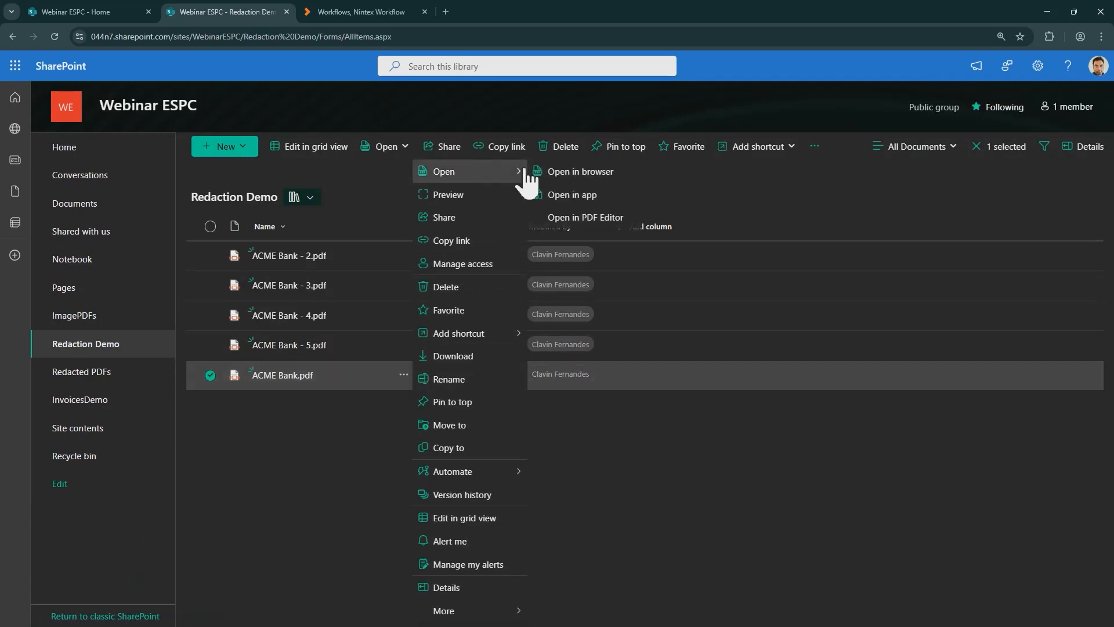
{"action": "left_click", "coordinate": [587, 174]}
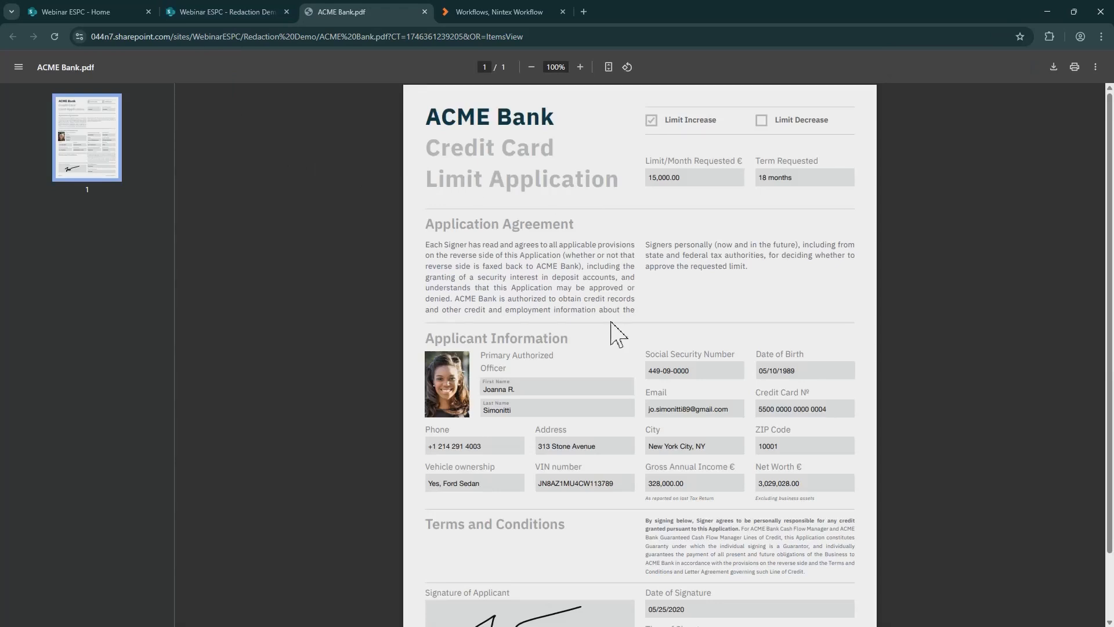
{"action": "scroll", "coordinate": [570, 346], "scroll_direction": "down", "scroll_amount": 1}
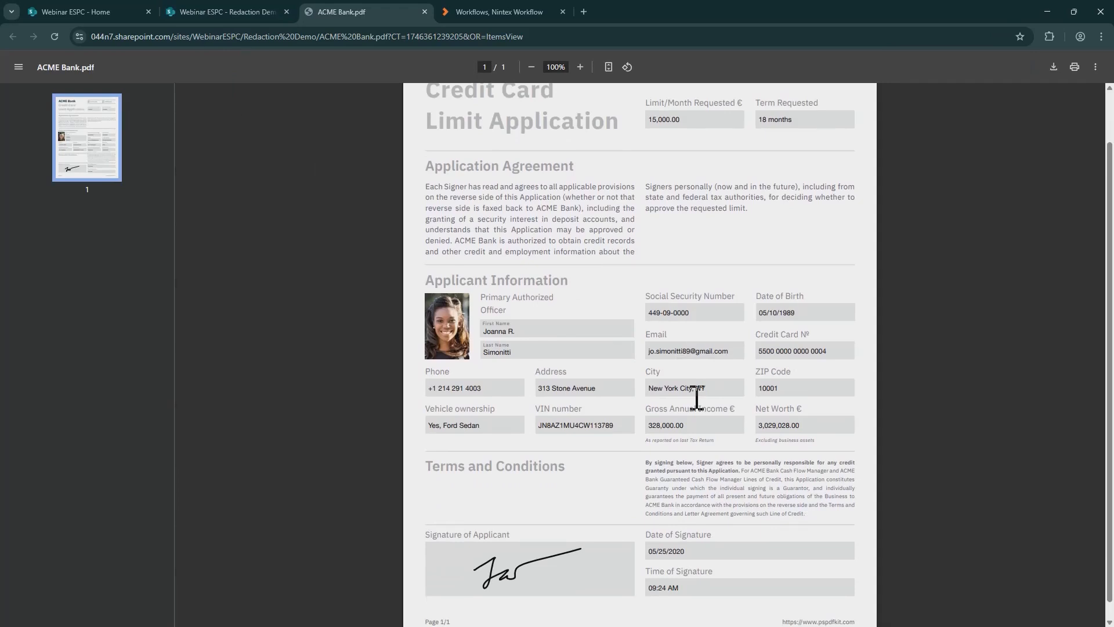
{"action": "left_click_drag", "start_coordinate": [756, 334], "coordinate": [819, 334]}
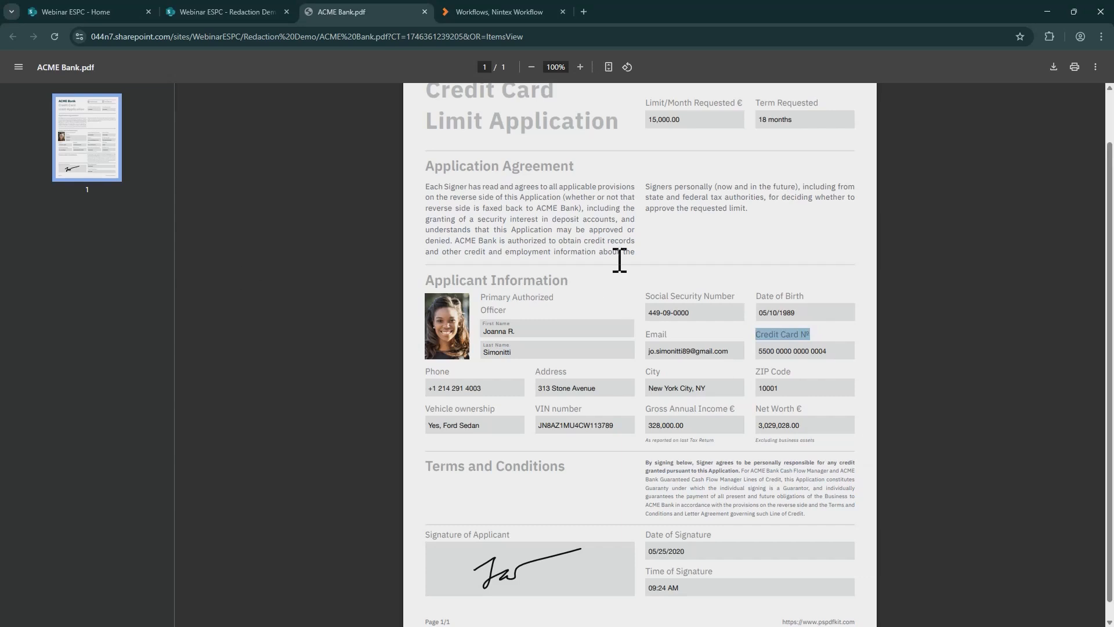
{"action": "scroll", "coordinate": [619, 259], "scroll_direction": "up", "scroll_amount": 1}
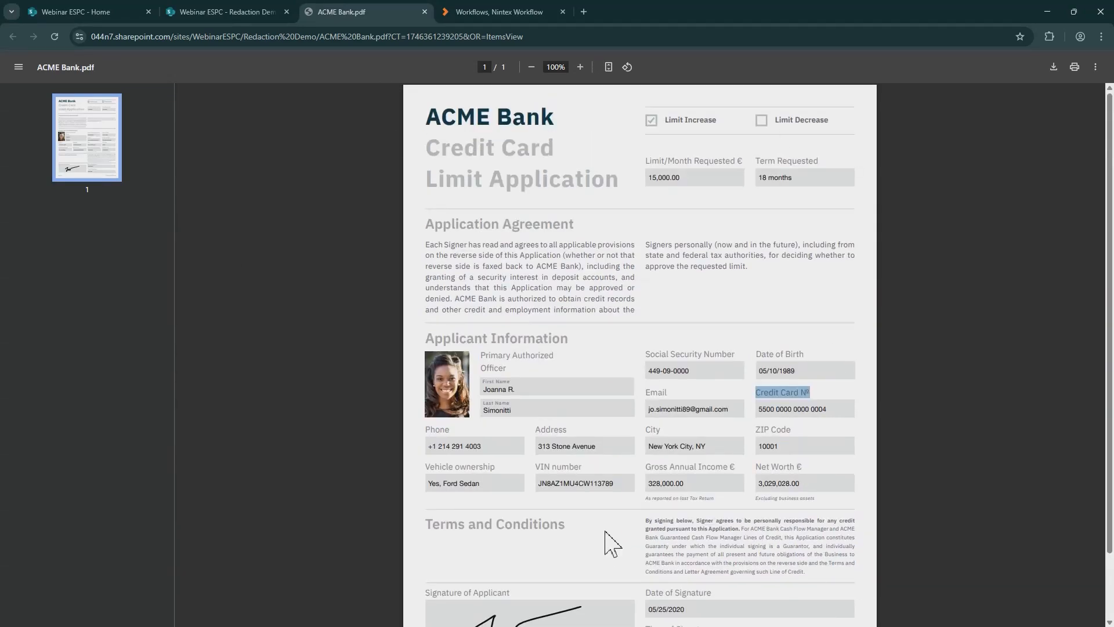
{"action": "left_click", "coordinate": [270, 10]}
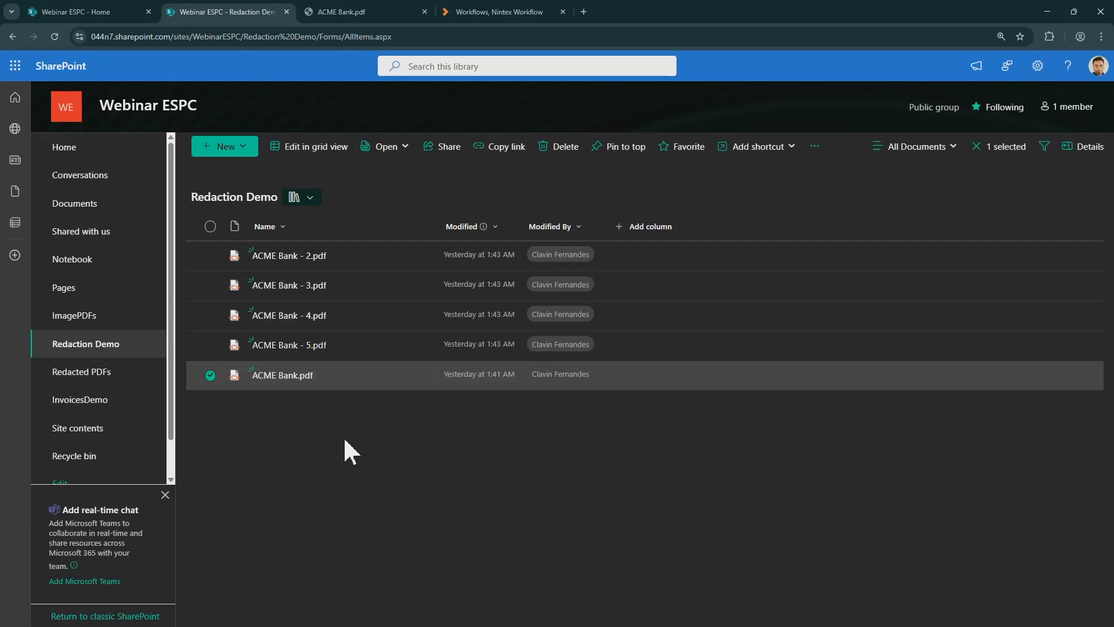
{"action": "left_click", "coordinate": [333, 12]}
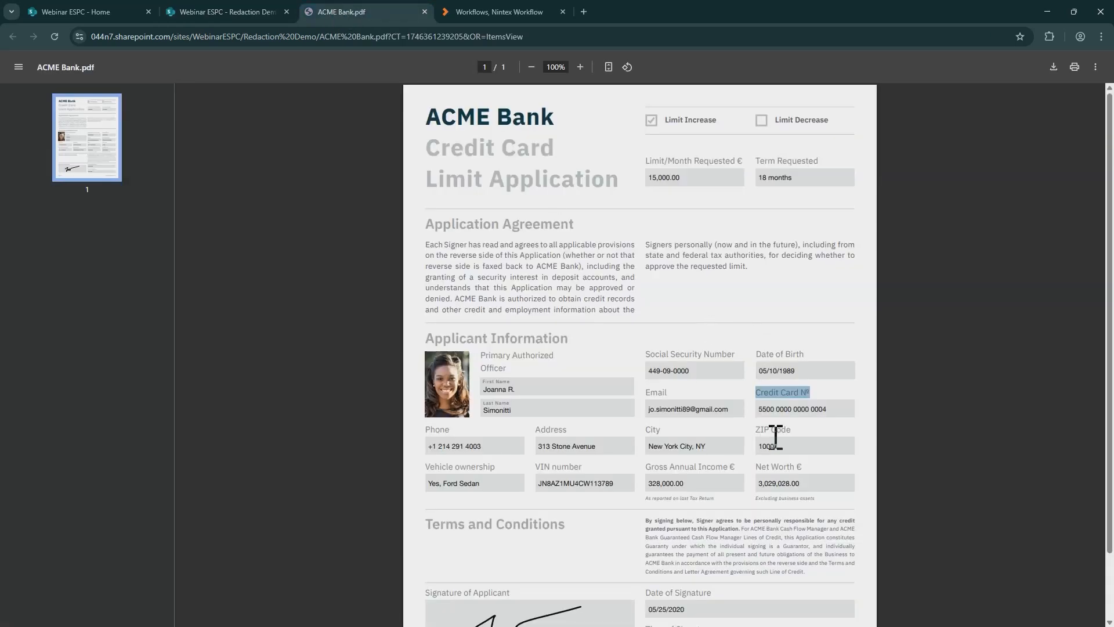
{"action": "left_click_drag", "start_coordinate": [758, 410], "coordinate": [846, 409]}
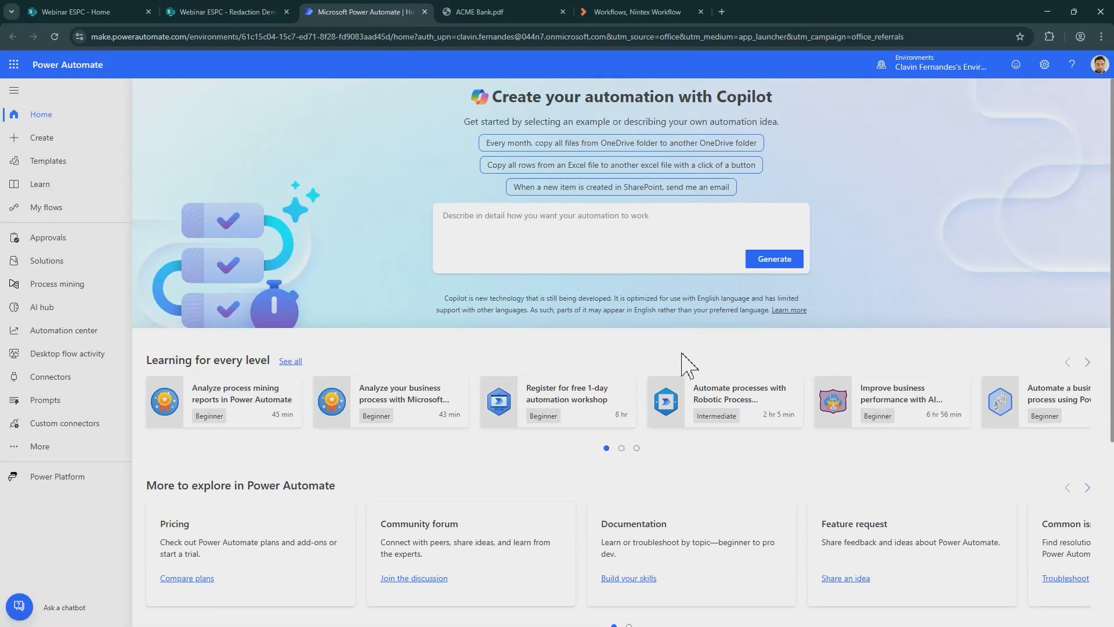
Browse the list of supported connectors in Power Automate.
{"action": "left_click", "coordinate": [99, 392]}
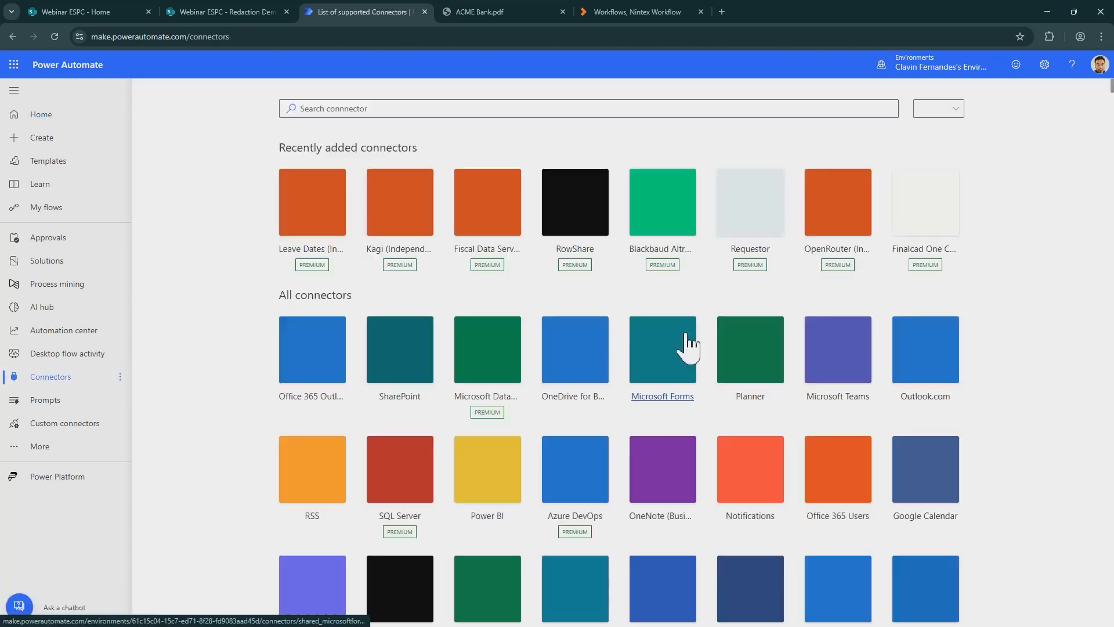
{"action": "scroll", "coordinate": [640, 229], "scroll_direction": "down", "scroll_amount": 10}
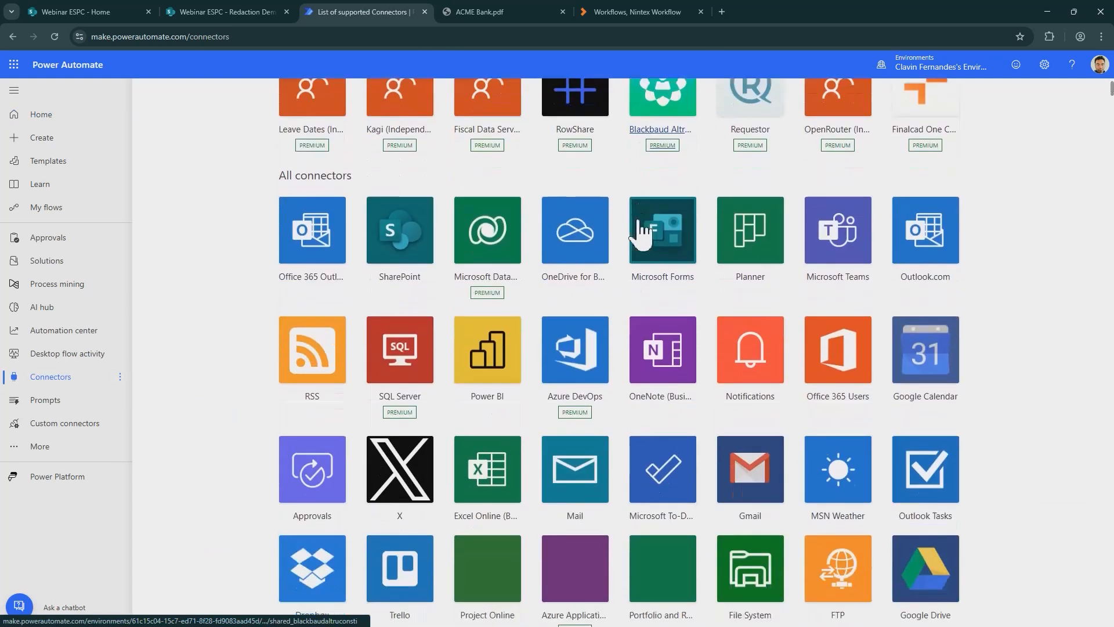
{"action": "scroll", "coordinate": [979, 235], "scroll_direction": "down", "scroll_amount": 13}
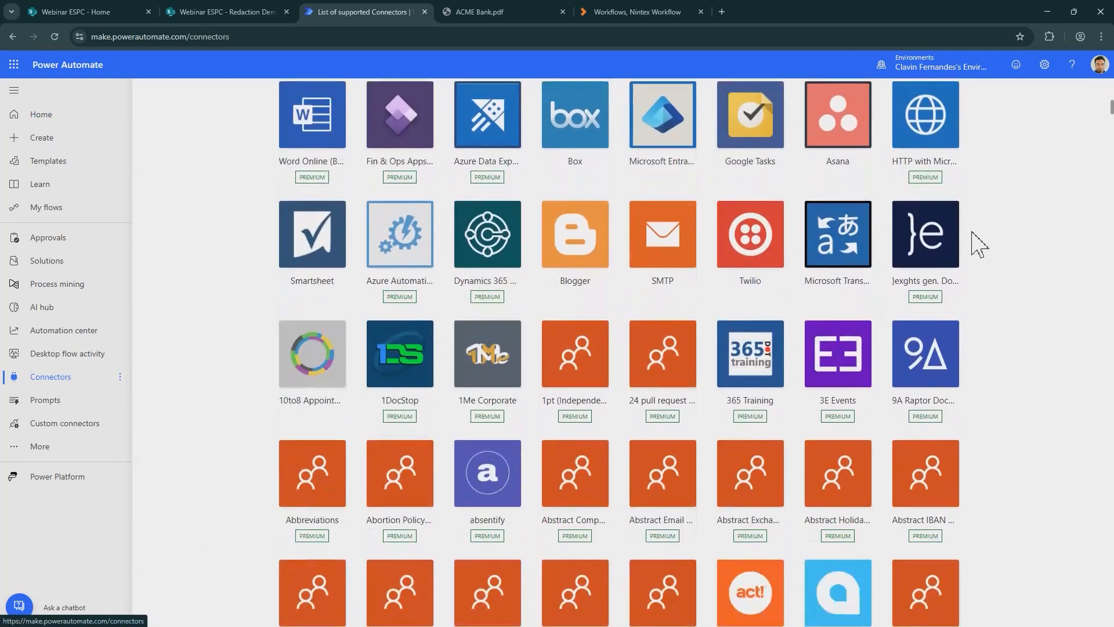
{"action": "scroll", "coordinate": [972, 233], "scroll_direction": "down", "scroll_amount": 1}
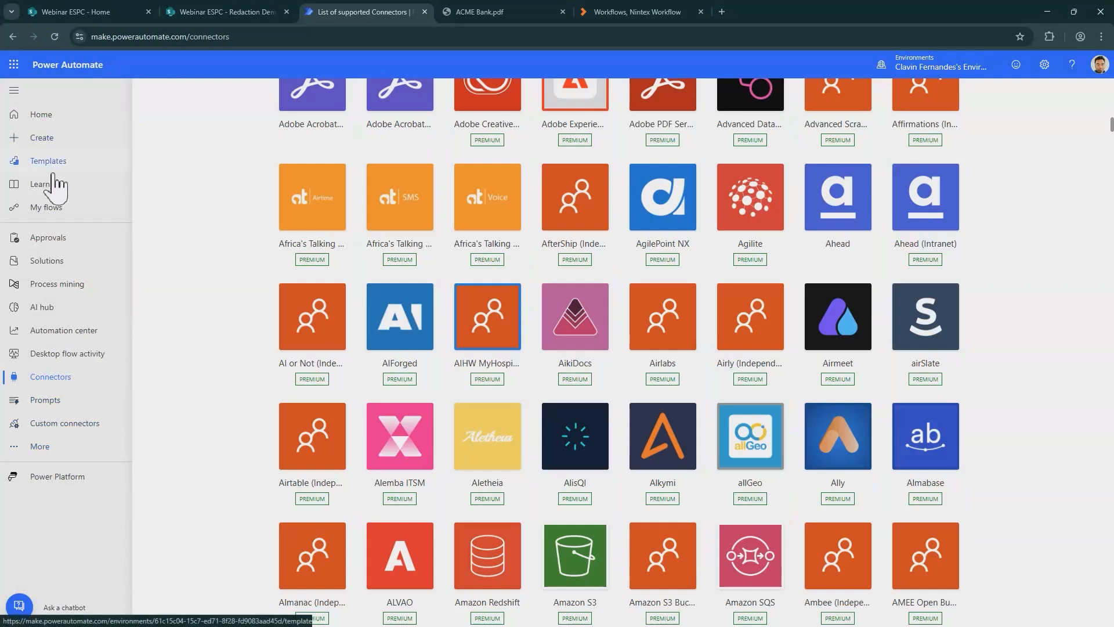
Browse the gallery of ready-made flow templates.
{"action": "left_click", "coordinate": [49, 162]}
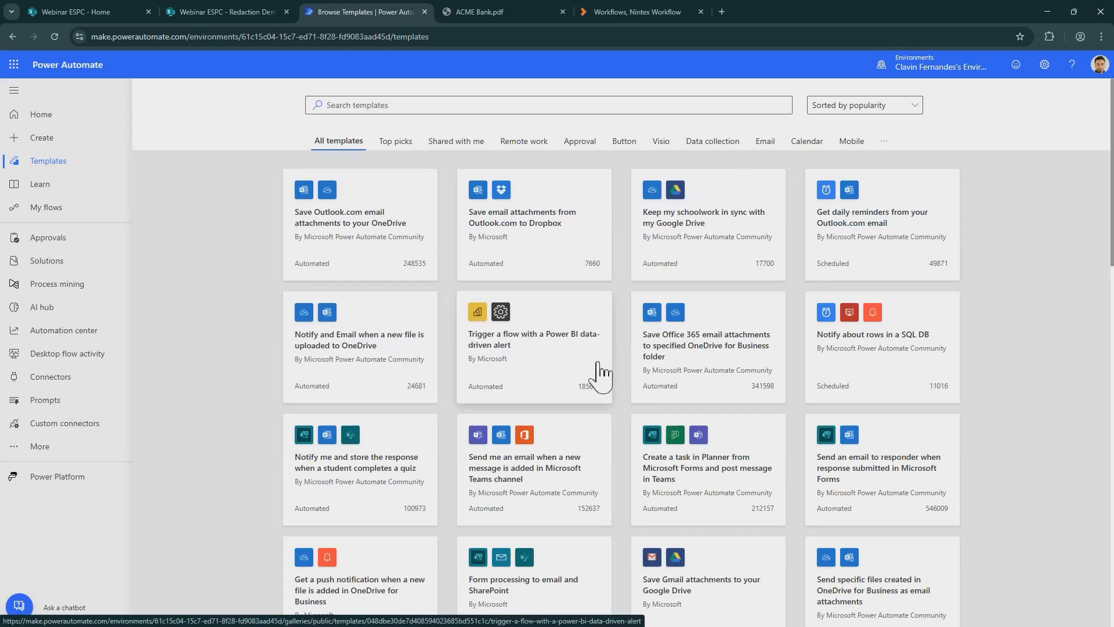
{"action": "scroll", "coordinate": [598, 304], "scroll_direction": "down", "scroll_amount": 3}
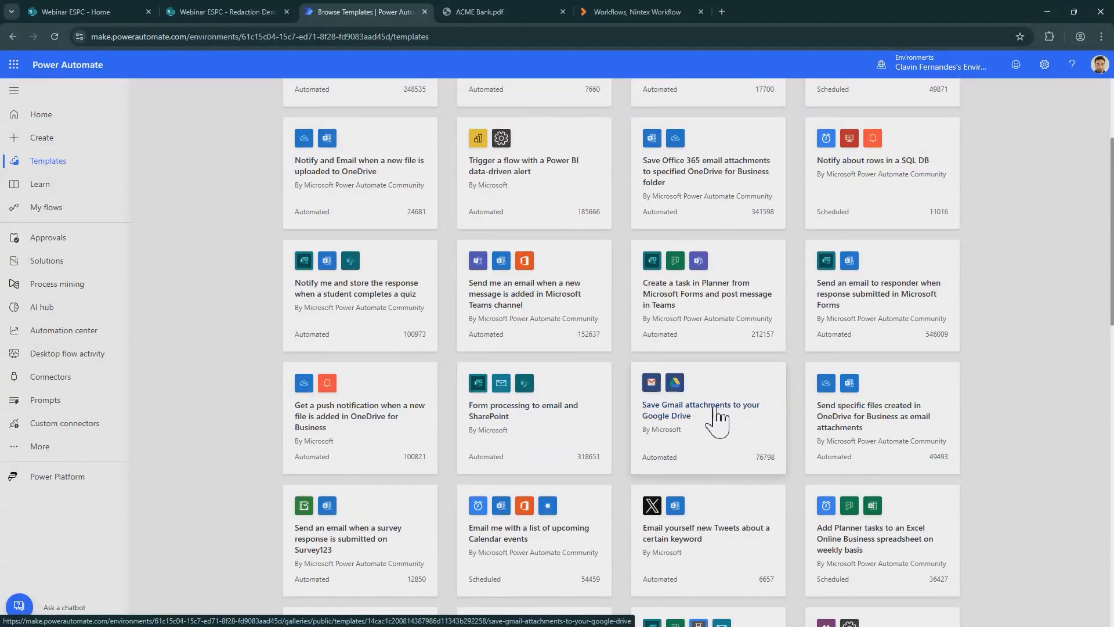
{"action": "scroll", "coordinate": [717, 415], "scroll_direction": "up", "scroll_amount": 3}
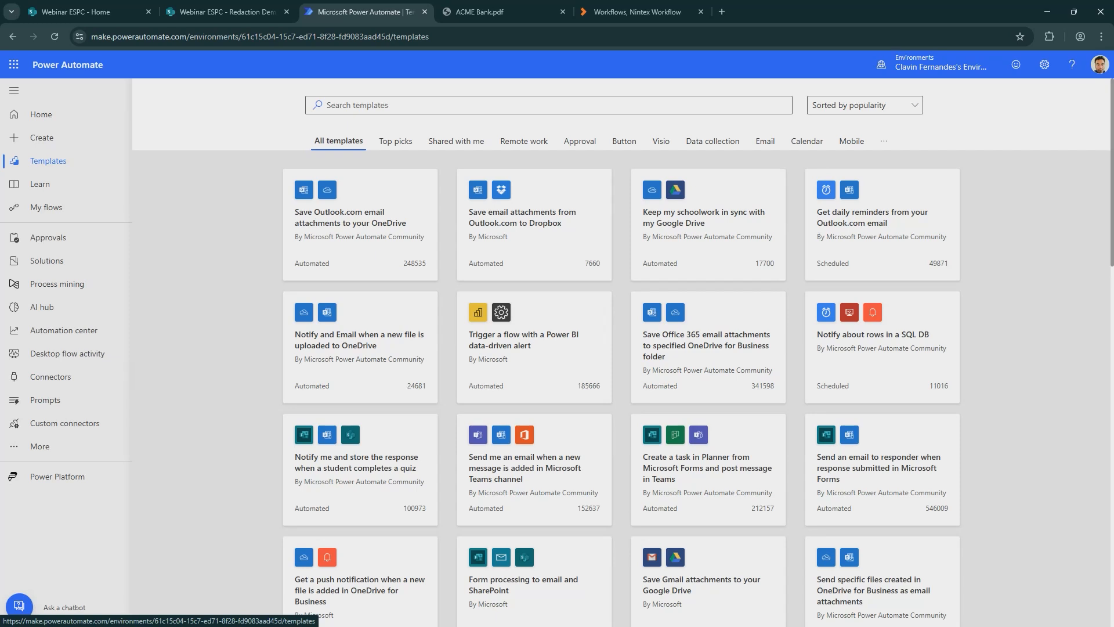
Switch to the Webinar ESPC SharePoint site and show the contents of the Redacted PDFs library.
{"action": "key", "text": "alt+Tab"}
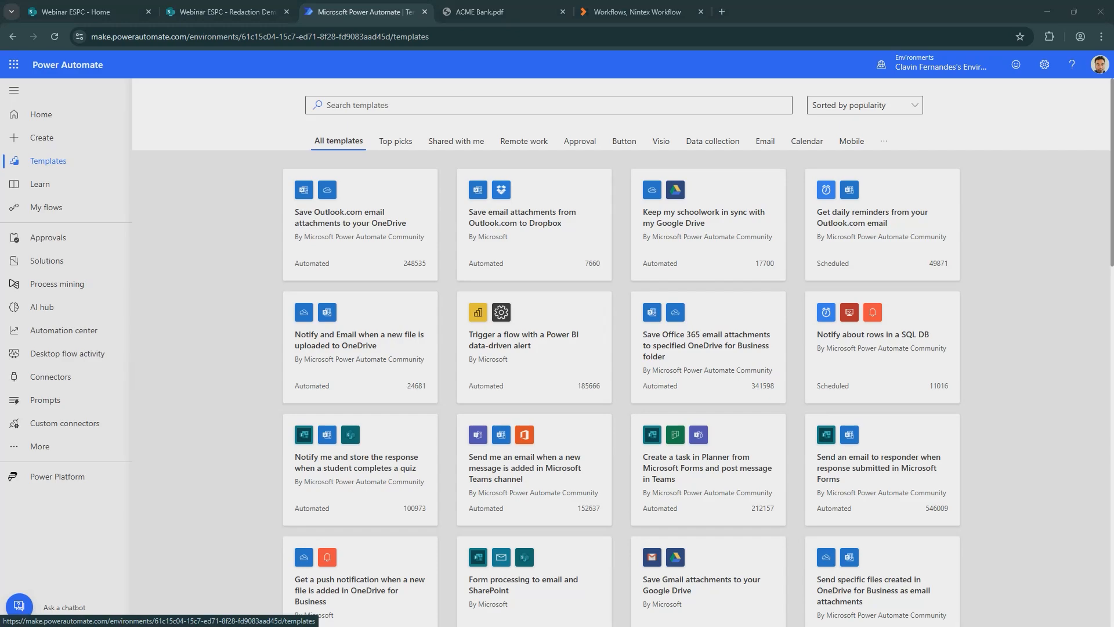
{"action": "left_click", "coordinate": [256, 11]}
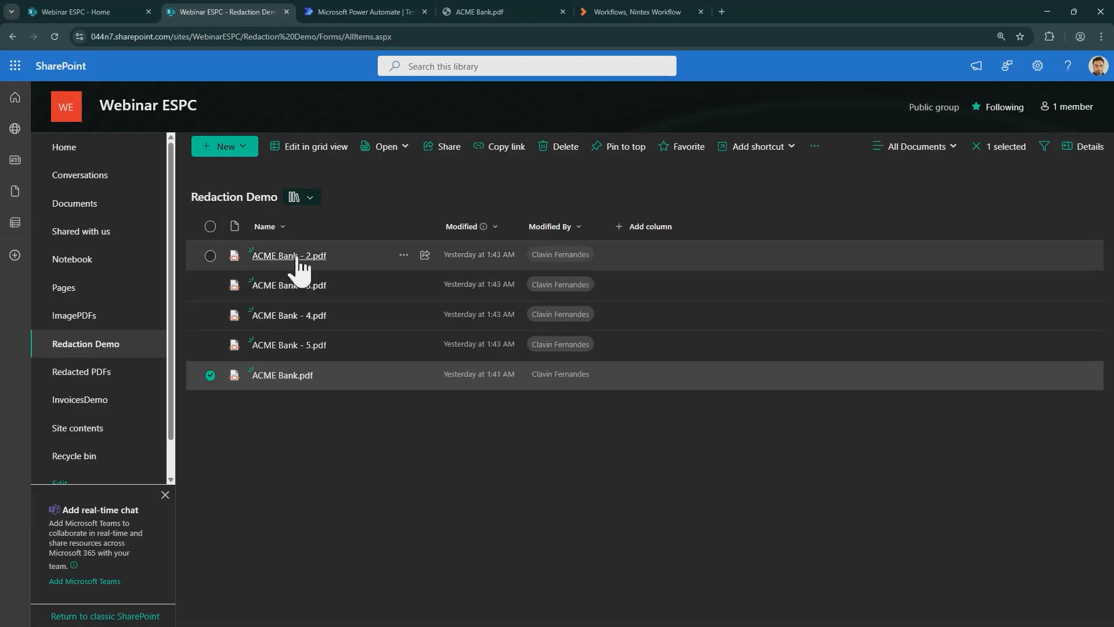
{"action": "left_click", "coordinate": [115, 375]}
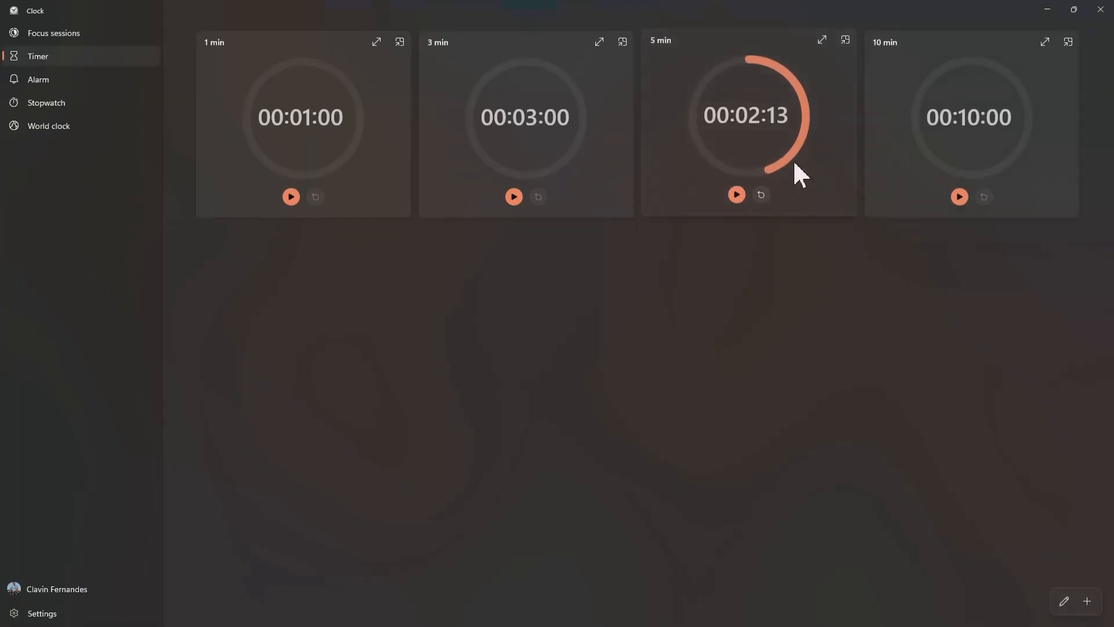
In the Clock app, reset and restart the 5 min timer, expand it, and minimize the window.
{"action": "left_click", "coordinate": [761, 195]}
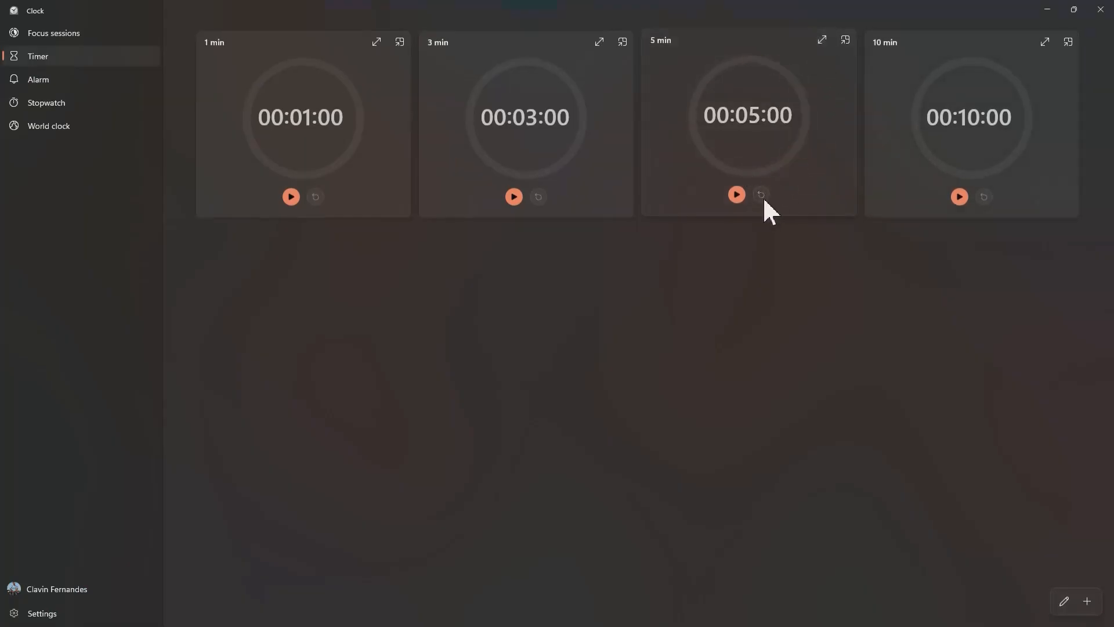
{"action": "left_click", "coordinate": [736, 195]}
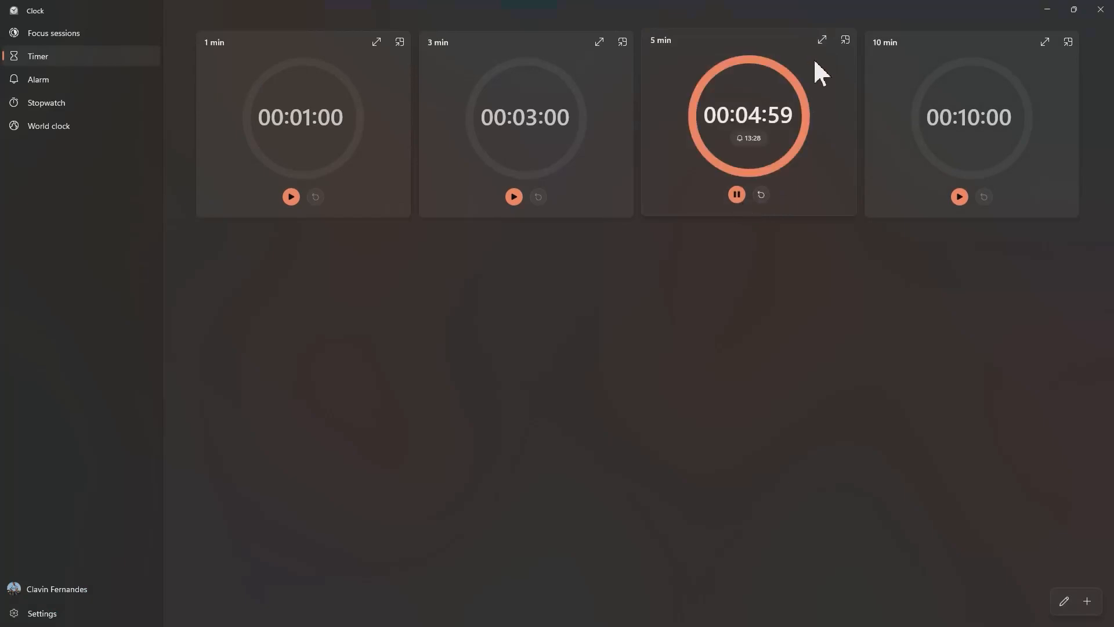
{"action": "left_click", "coordinate": [822, 39]}
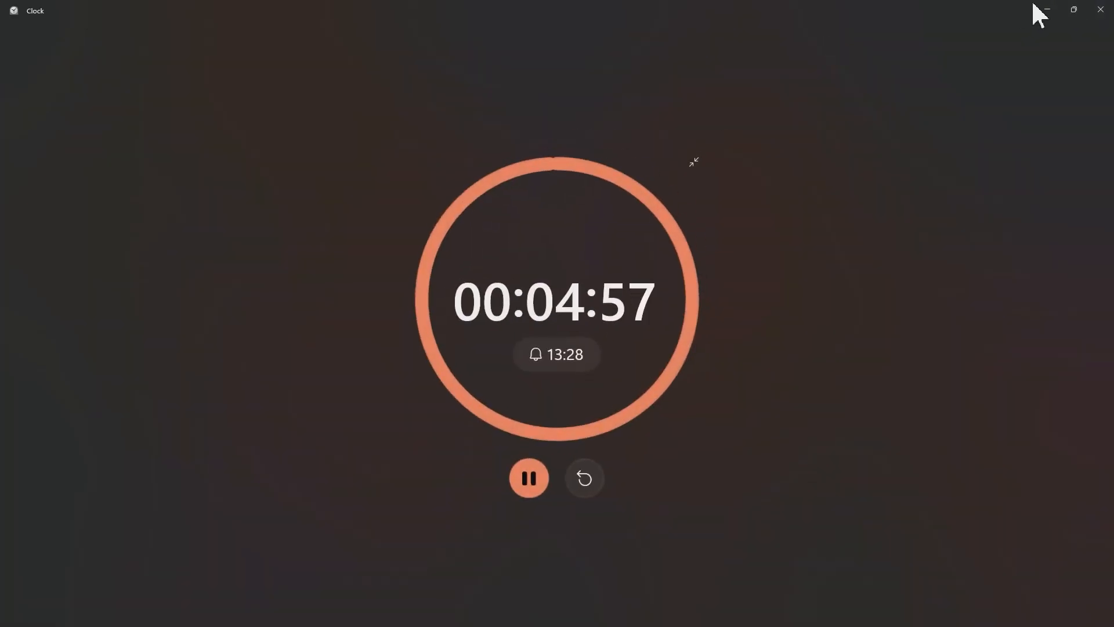
{"action": "left_click", "coordinate": [1046, 9]}
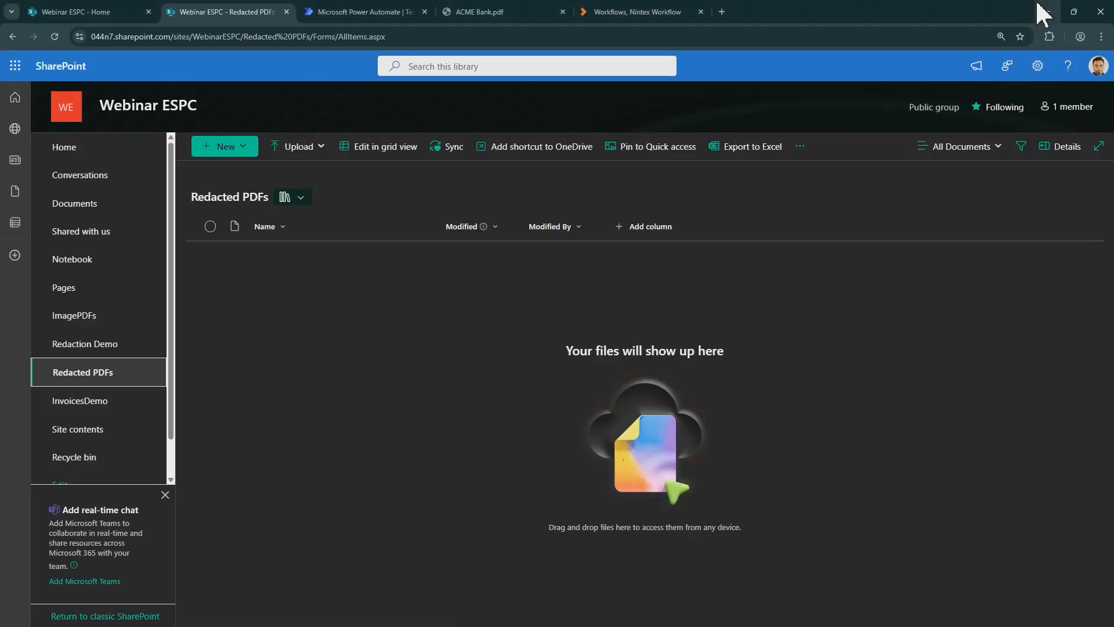
In Power Automate, create an unnamed instant cloud flow that uses the "Manually trigger a flow" trigger.
{"action": "left_click", "coordinate": [358, 11]}
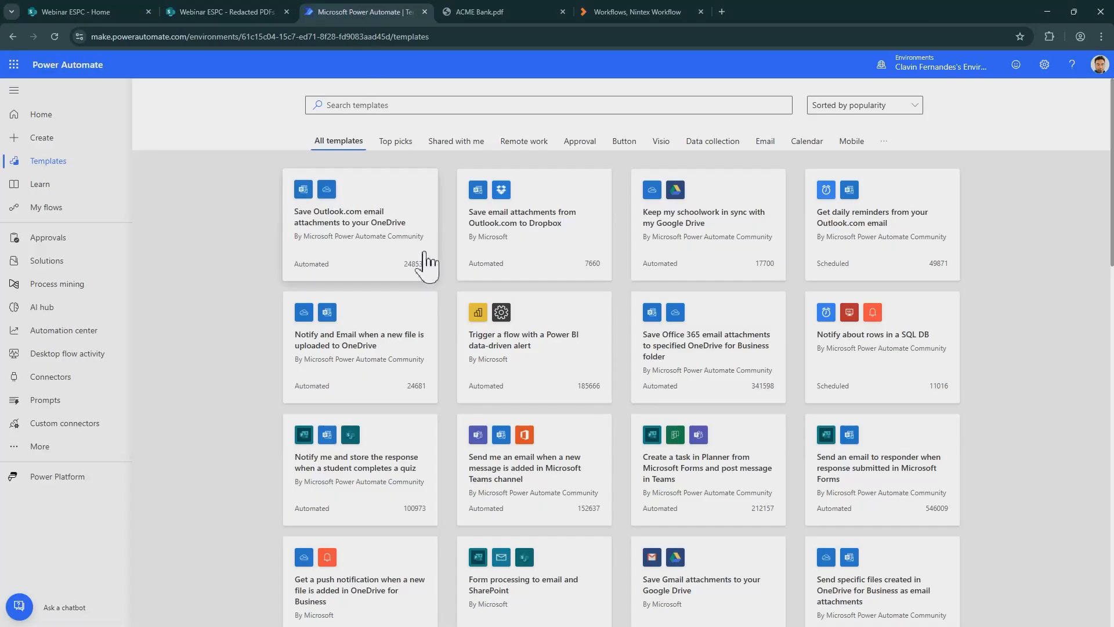
{"action": "left_click", "coordinate": [63, 142]}
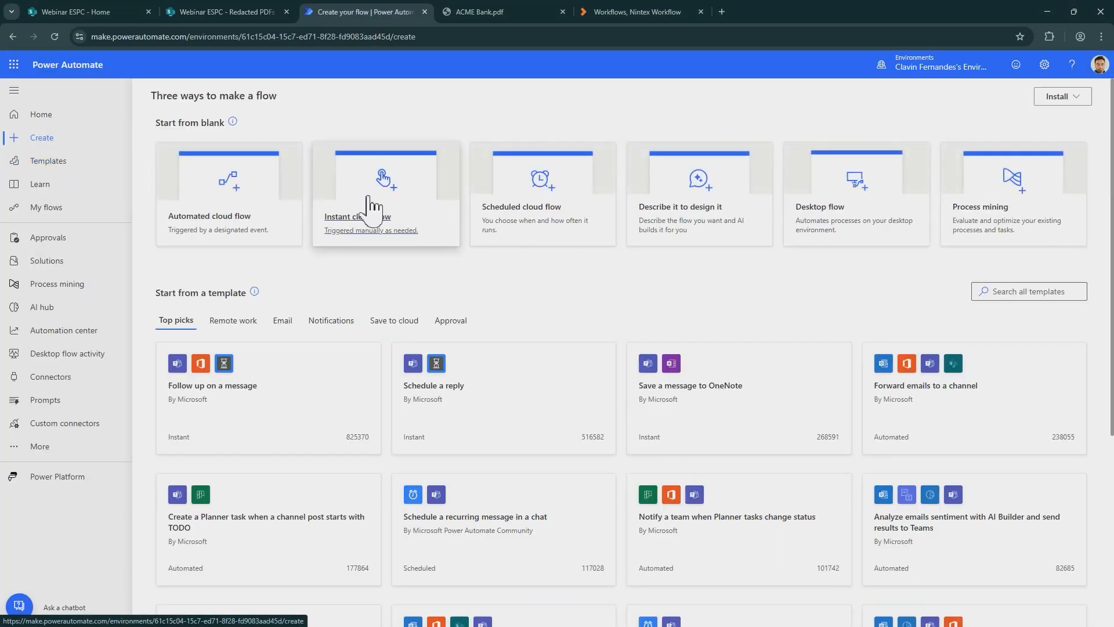
{"action": "left_click", "coordinate": [371, 207]}
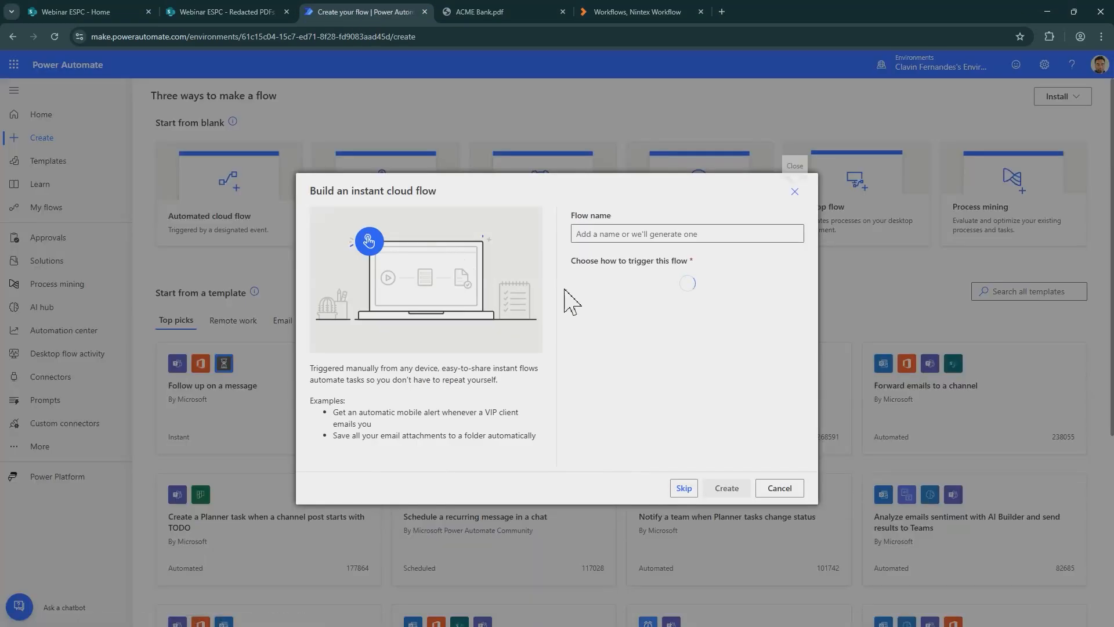
{"action": "left_click", "coordinate": [677, 290]}
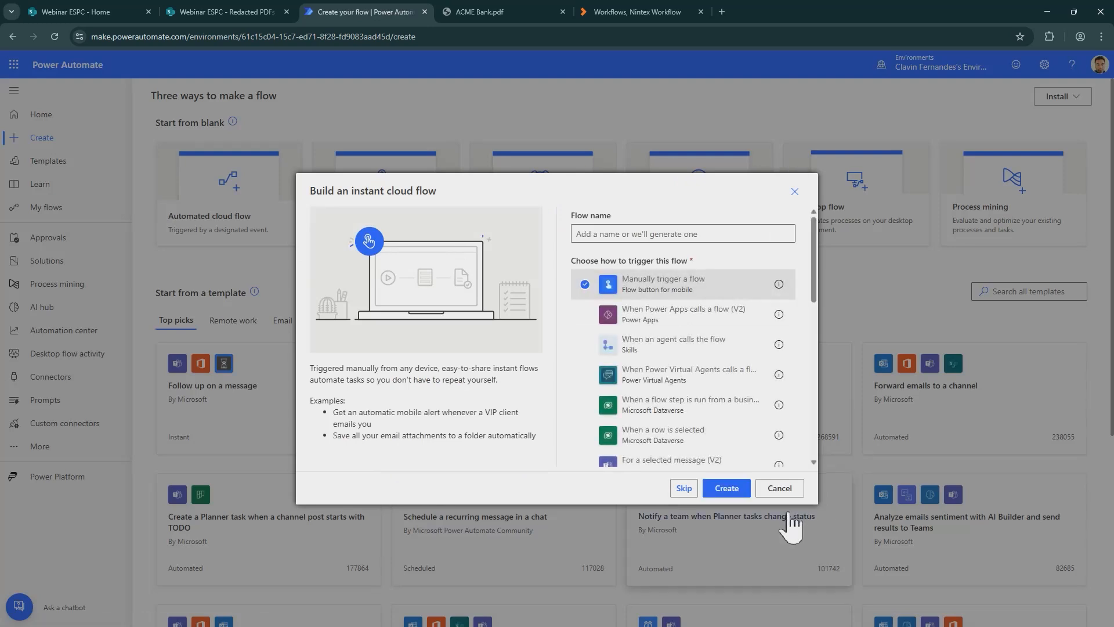
{"action": "left_click", "coordinate": [726, 488]}
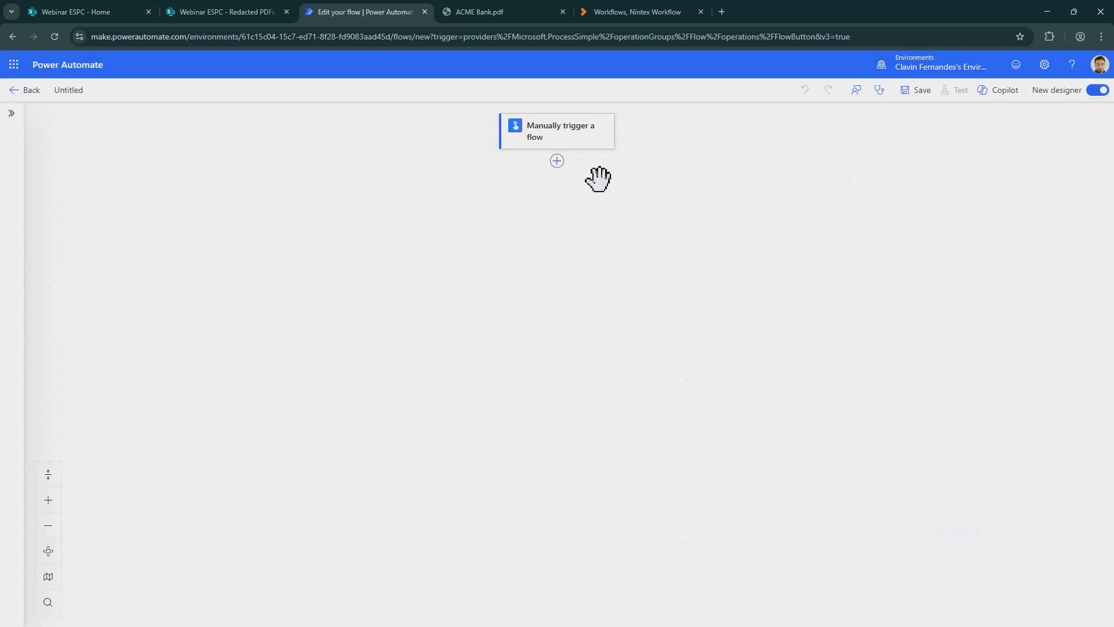
Add the SharePoint "Get files (properties only)" action after the manual trigger.
{"action": "left_click", "coordinate": [557, 161]}
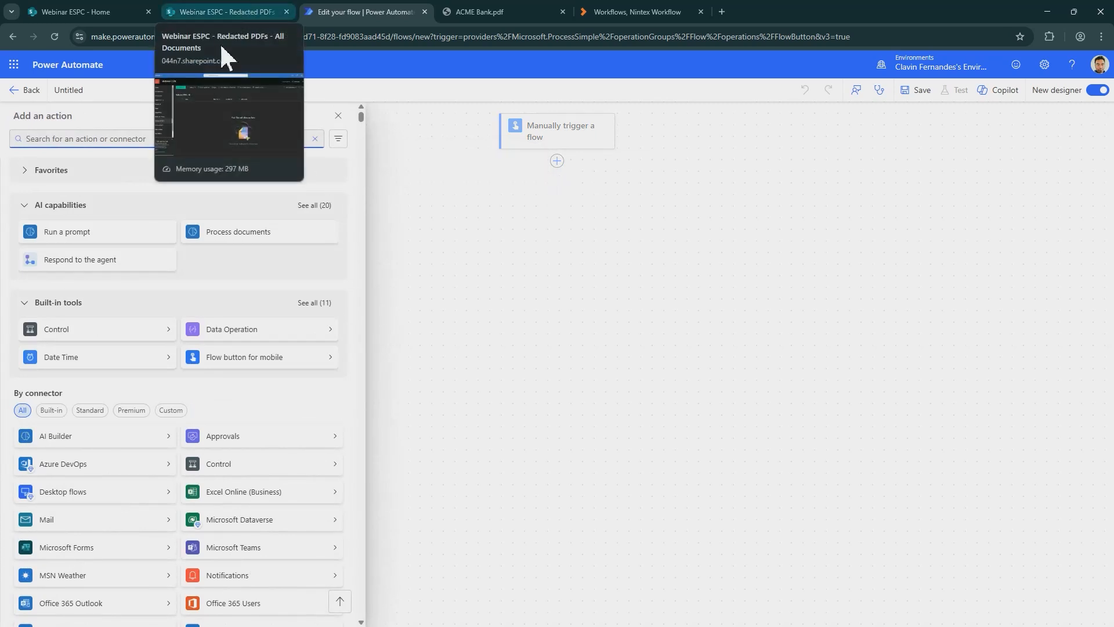
{"action": "type", "text": "Sharepoint"}
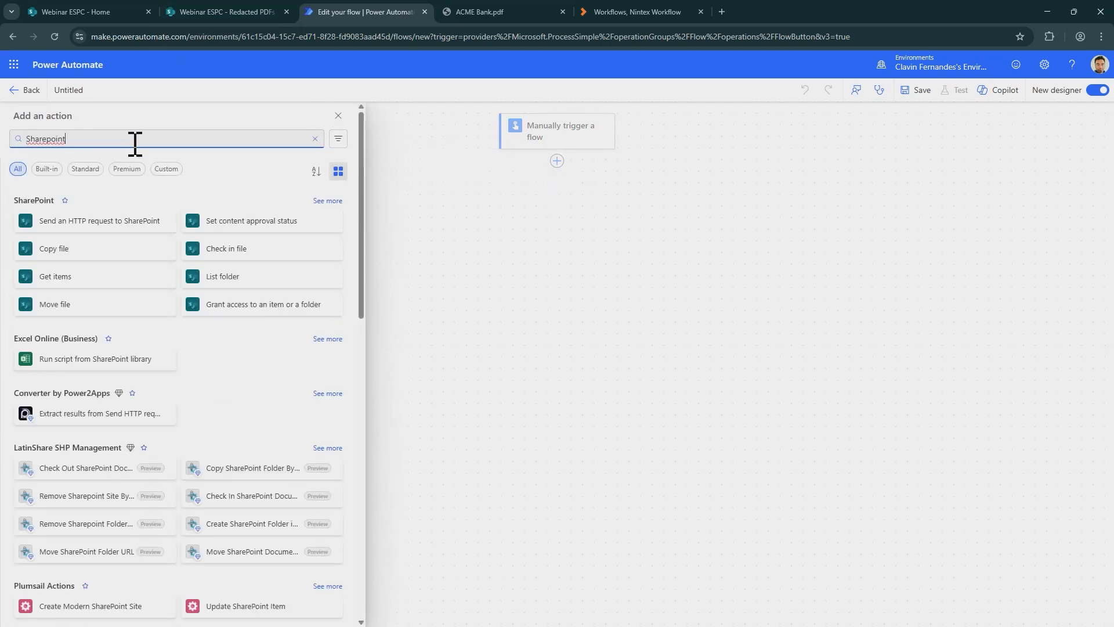
{"action": "left_click", "coordinate": [327, 201]}
{"action": "scroll", "coordinate": [214, 340], "scroll_direction": "down", "scroll_amount": 2}
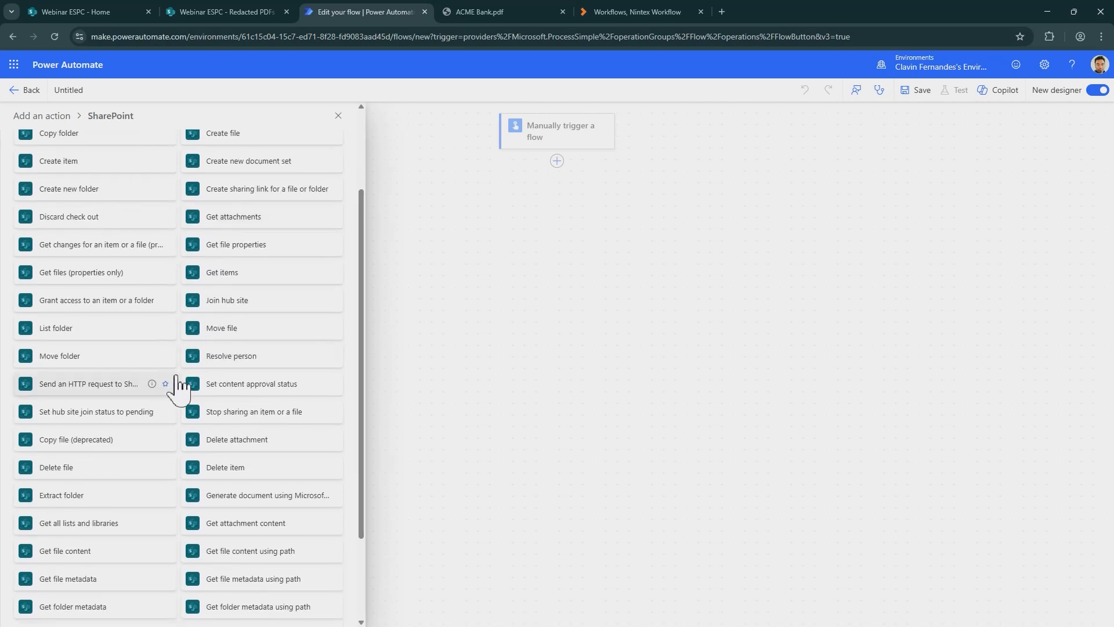
{"action": "scroll", "coordinate": [180, 386], "scroll_direction": "up", "scroll_amount": 1}
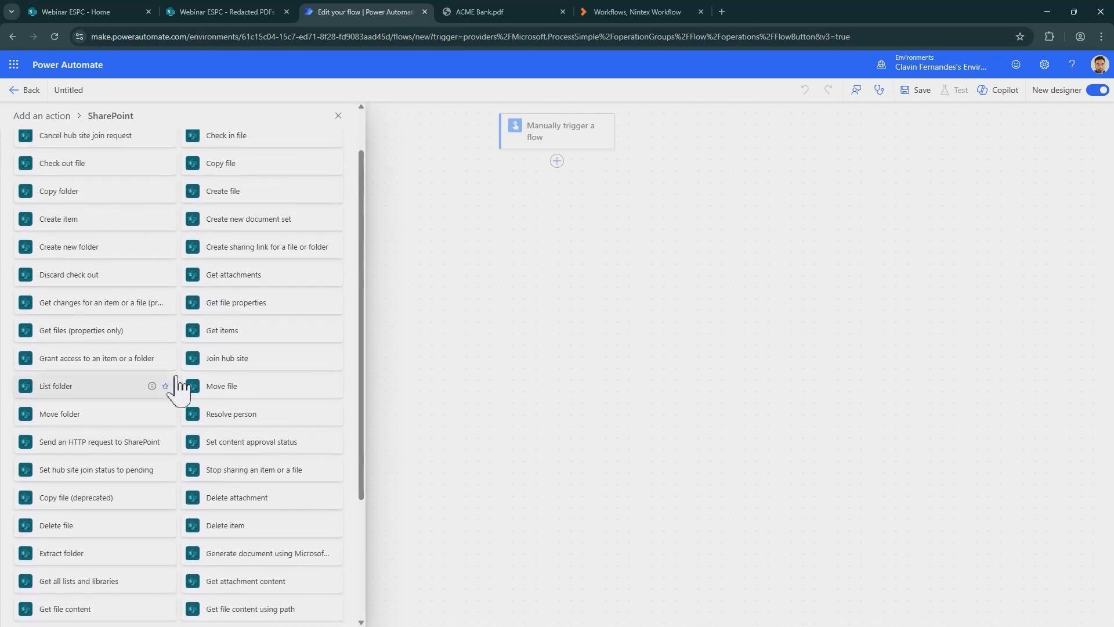
{"action": "scroll", "coordinate": [180, 386], "scroll_direction": "down", "scroll_amount": 1}
{"action": "scroll", "coordinate": [179, 386], "scroll_direction": "down", "scroll_amount": 1}
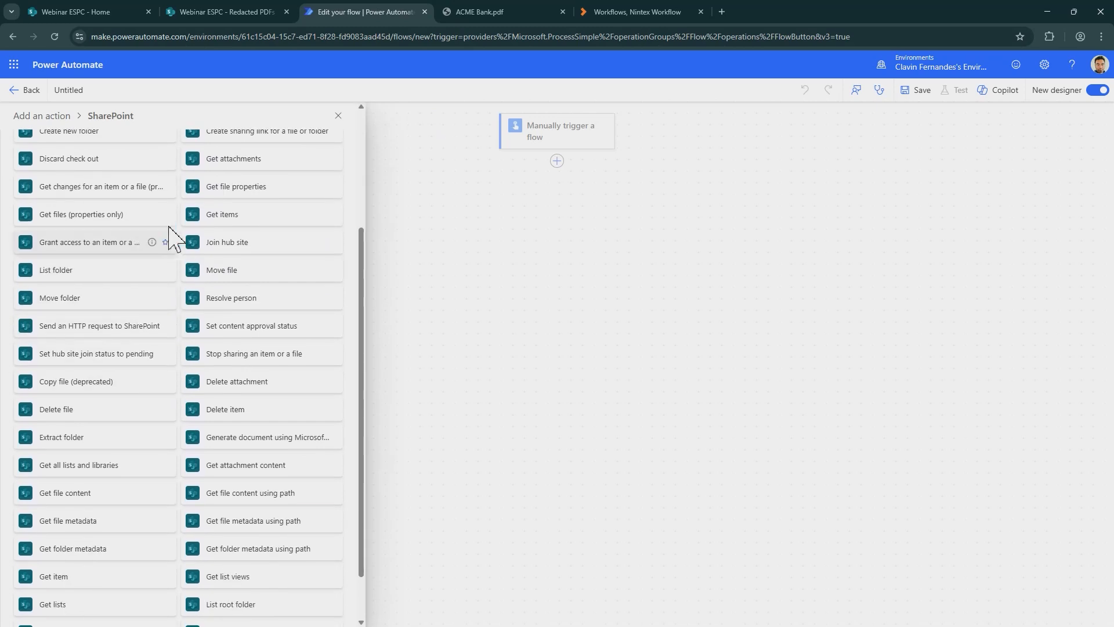
{"action": "scroll", "coordinate": [129, 465], "scroll_direction": "down", "scroll_amount": 1}
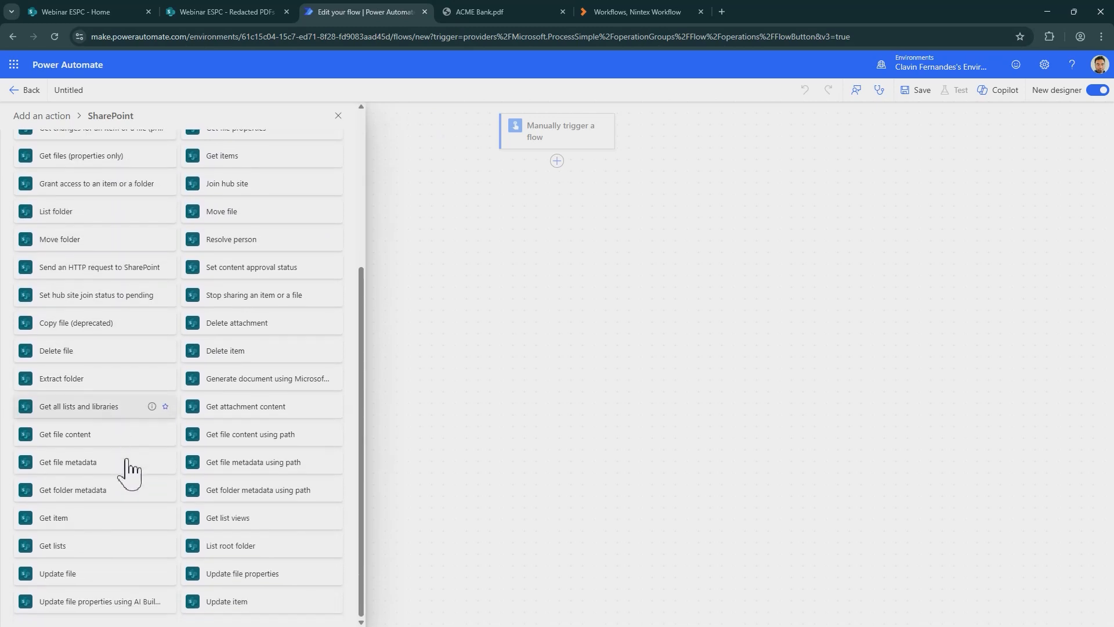
{"action": "scroll", "coordinate": [82, 485], "scroll_direction": "up", "scroll_amount": 2}
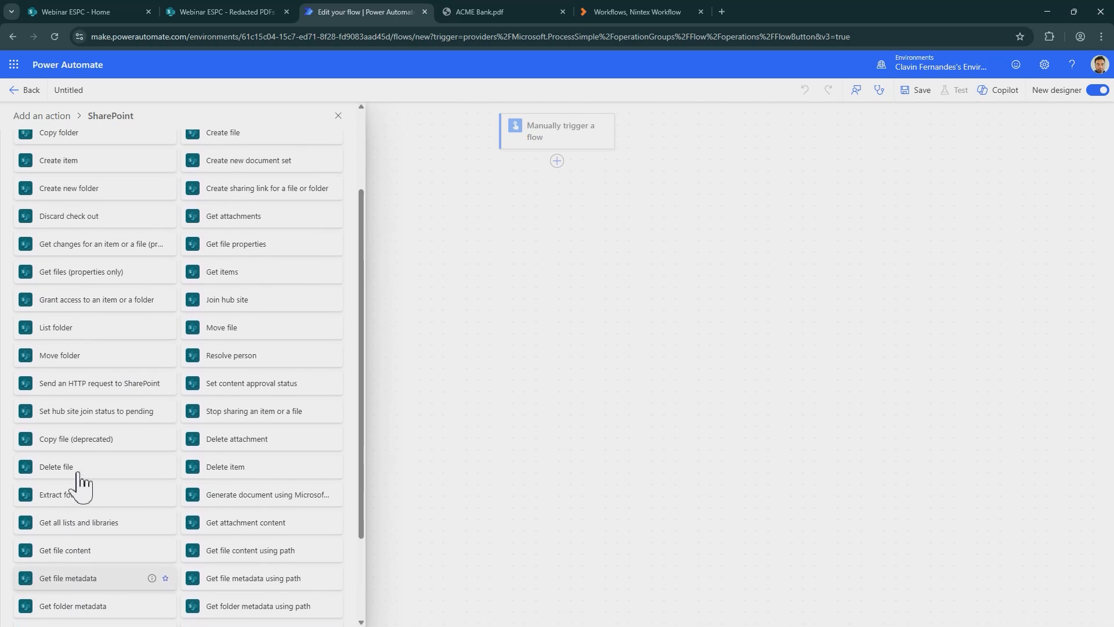
{"action": "scroll", "coordinate": [81, 482], "scroll_direction": "up", "scroll_amount": 1}
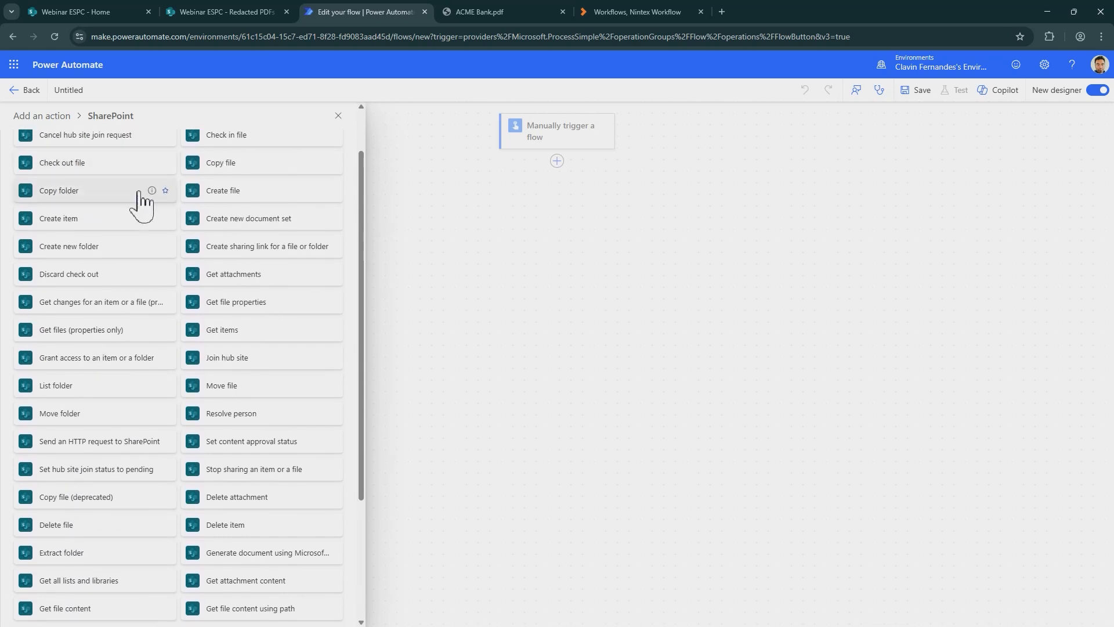
{"action": "scroll", "coordinate": [161, 220], "scroll_direction": "down", "scroll_amount": 2}
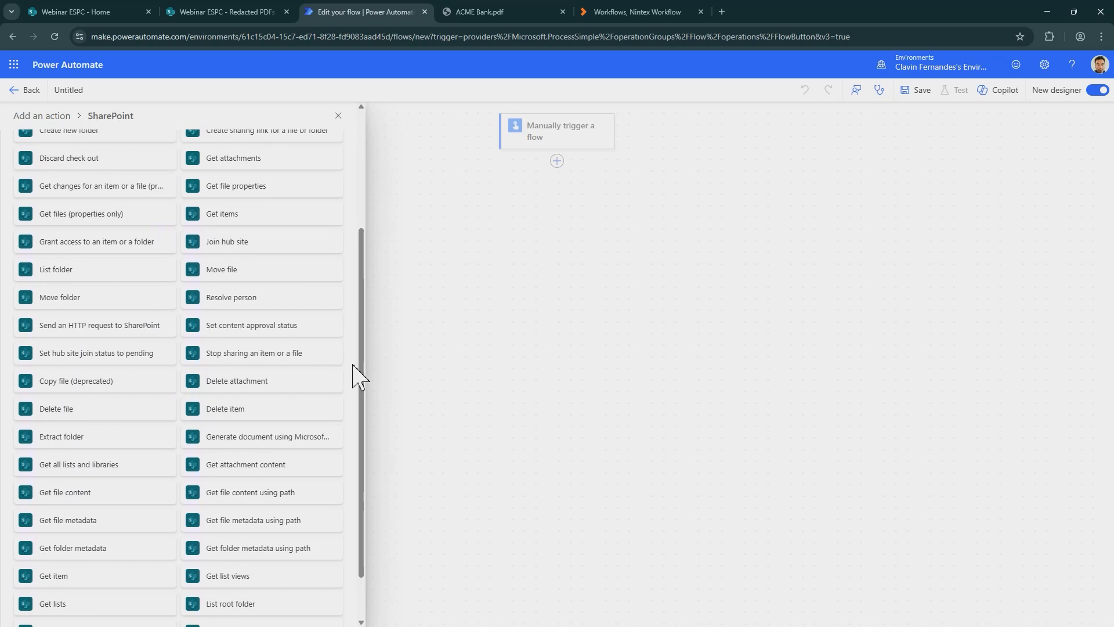
{"action": "left_click_drag", "start_coordinate": [366, 341], "coordinate": [376, 391]}
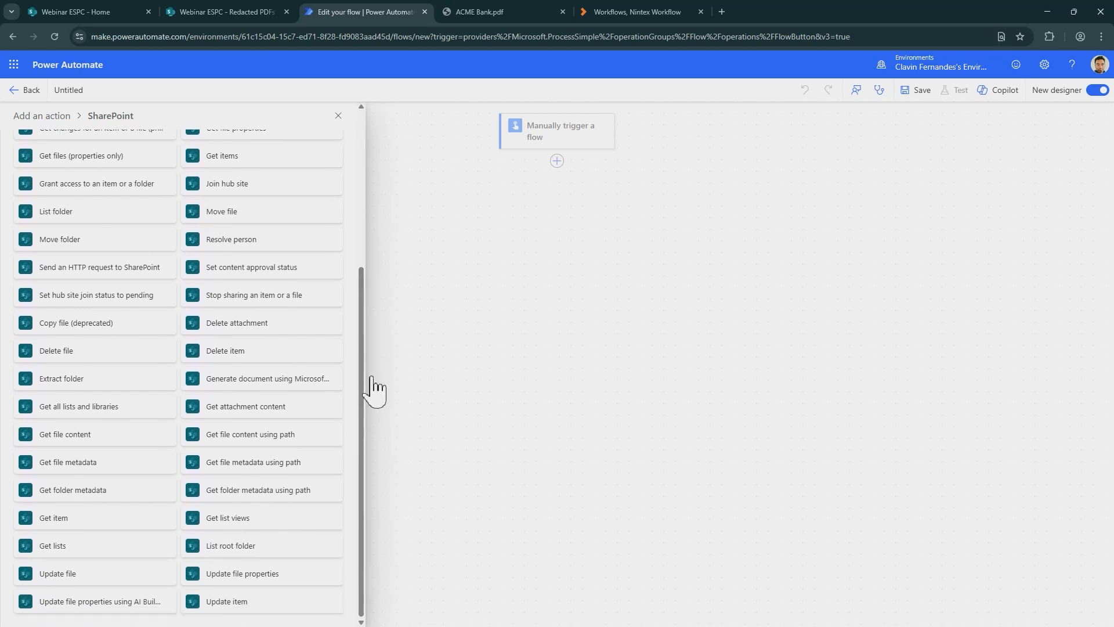
{"action": "key", "text": "ctrl+f"}
{"action": "type", "text": "q"}
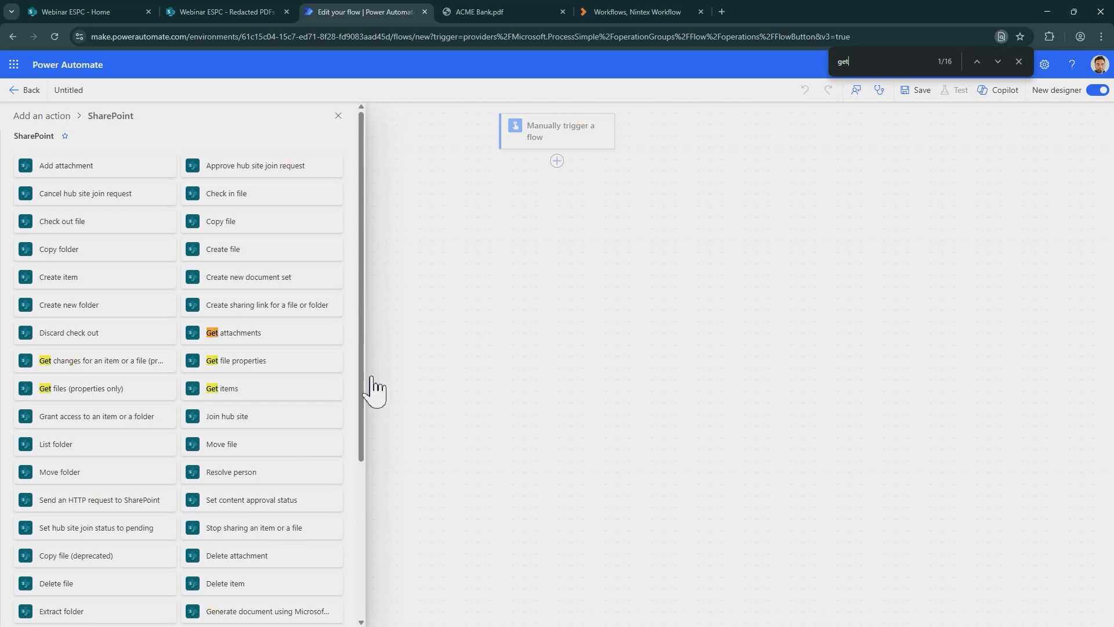
{"action": "left_click", "coordinate": [81, 390]}
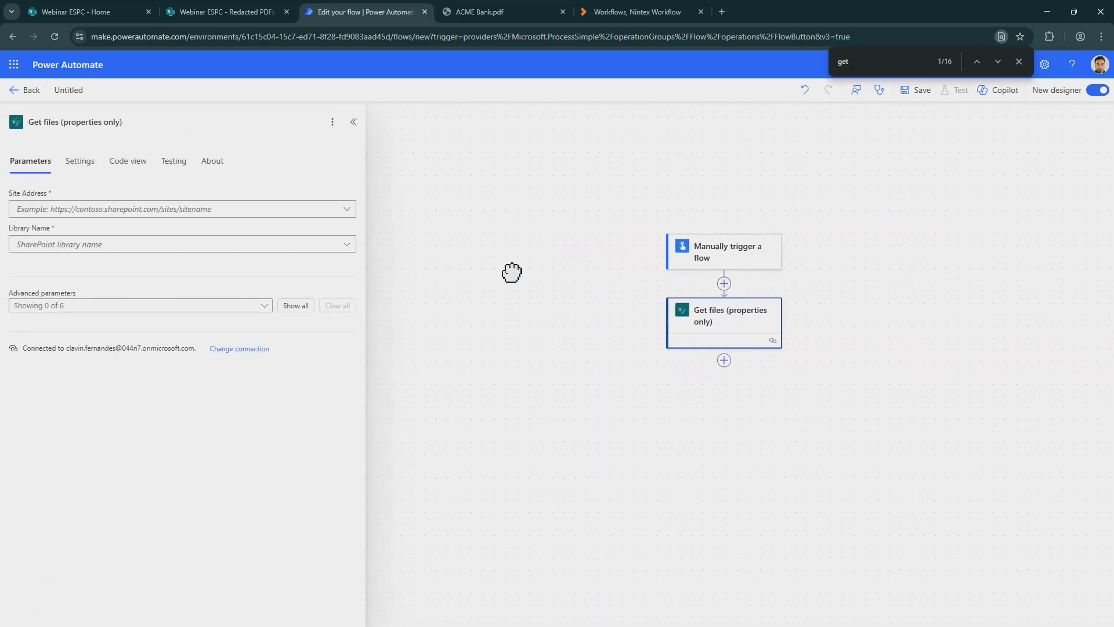
Point the Get files action to the Webinar ESPC site and its Redaction Demo library.
{"action": "left_click", "coordinate": [273, 212]}
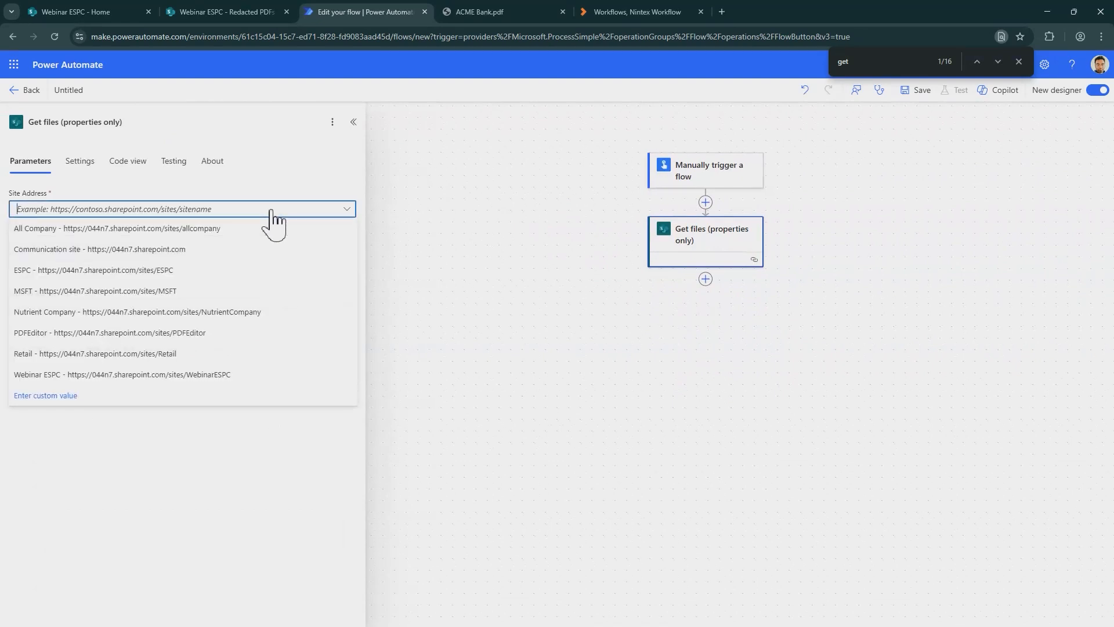
{"action": "left_click", "coordinate": [218, 374]}
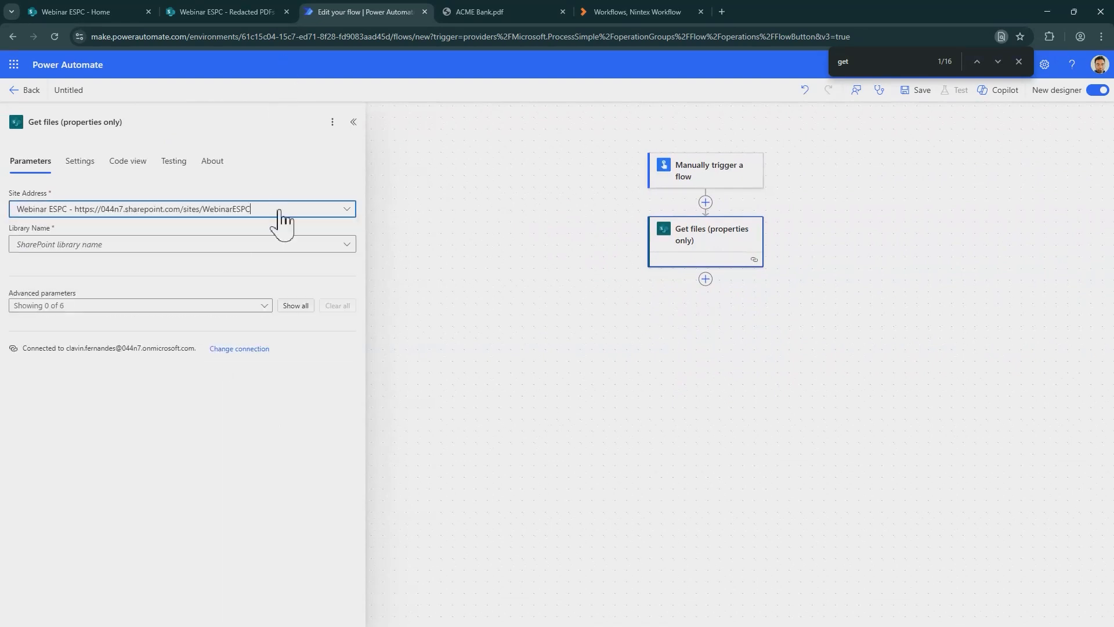
{"action": "left_click", "coordinate": [347, 244]}
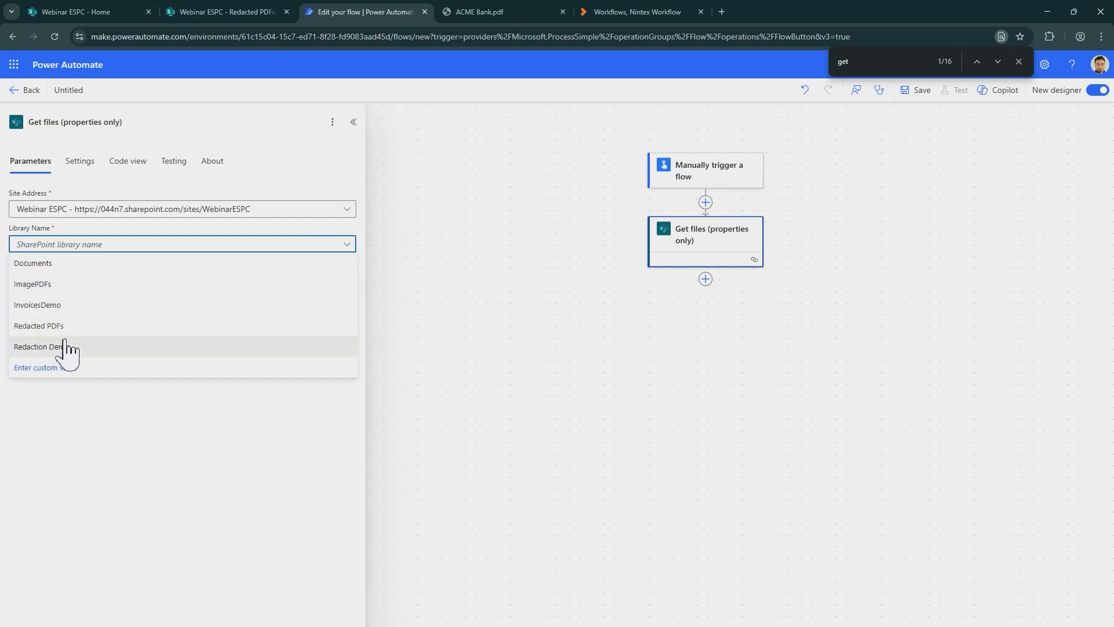
{"action": "left_click", "coordinate": [67, 347]}
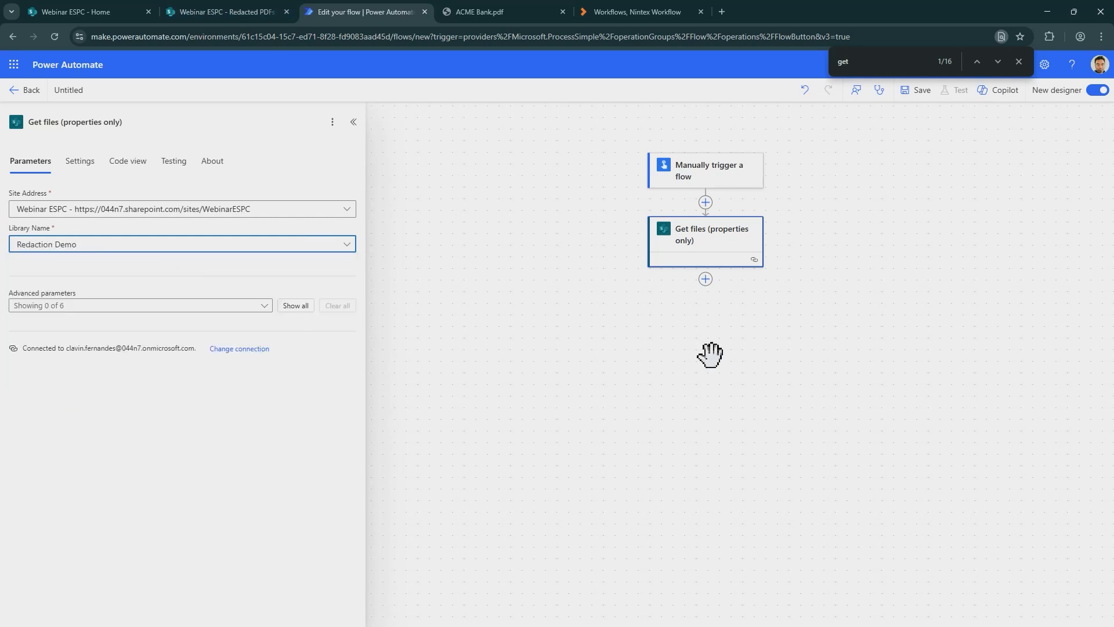
Append the "Redact PDF form data with preset values" action from the custom Nutrient Document Preview connector after Get files.
{"action": "left_click", "coordinate": [705, 280]}
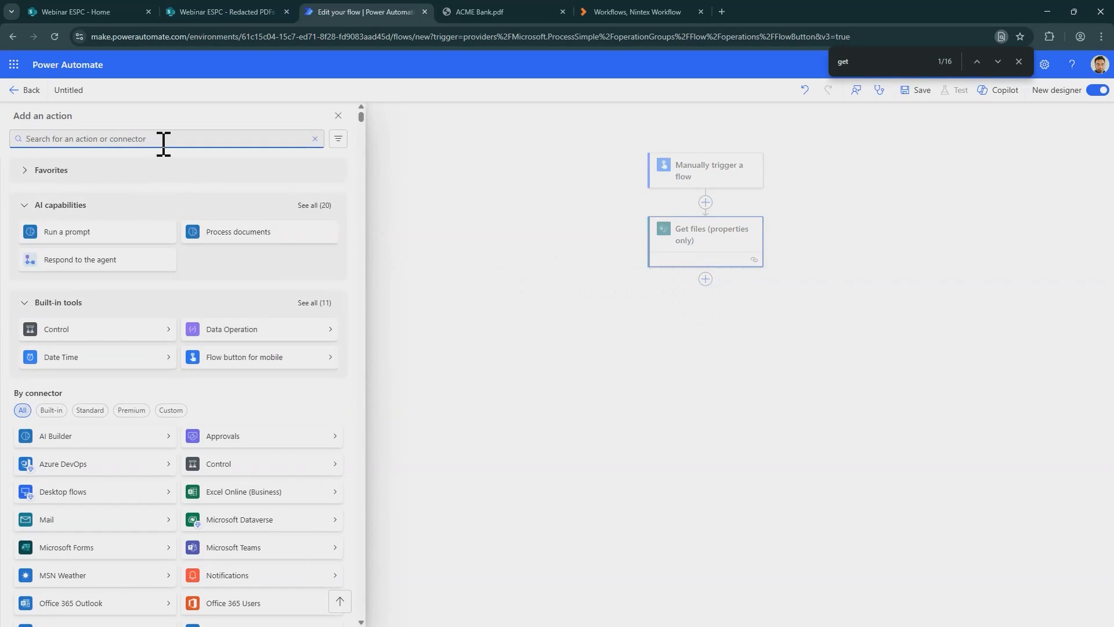
{"action": "type", "text": "Nutrient"}
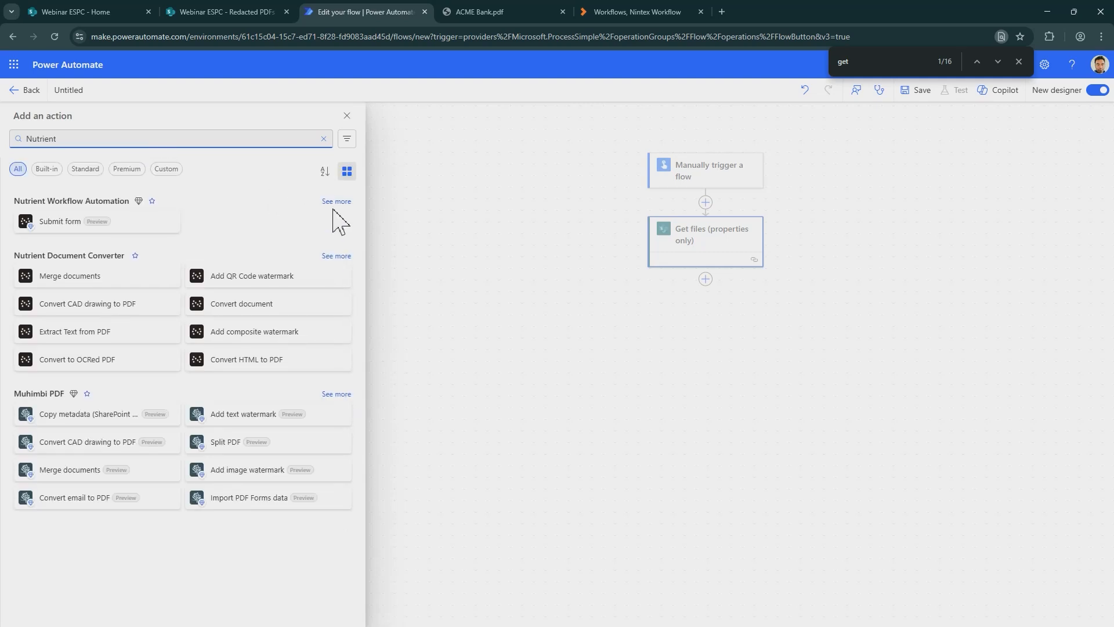
{"action": "left_click", "coordinate": [167, 169]}
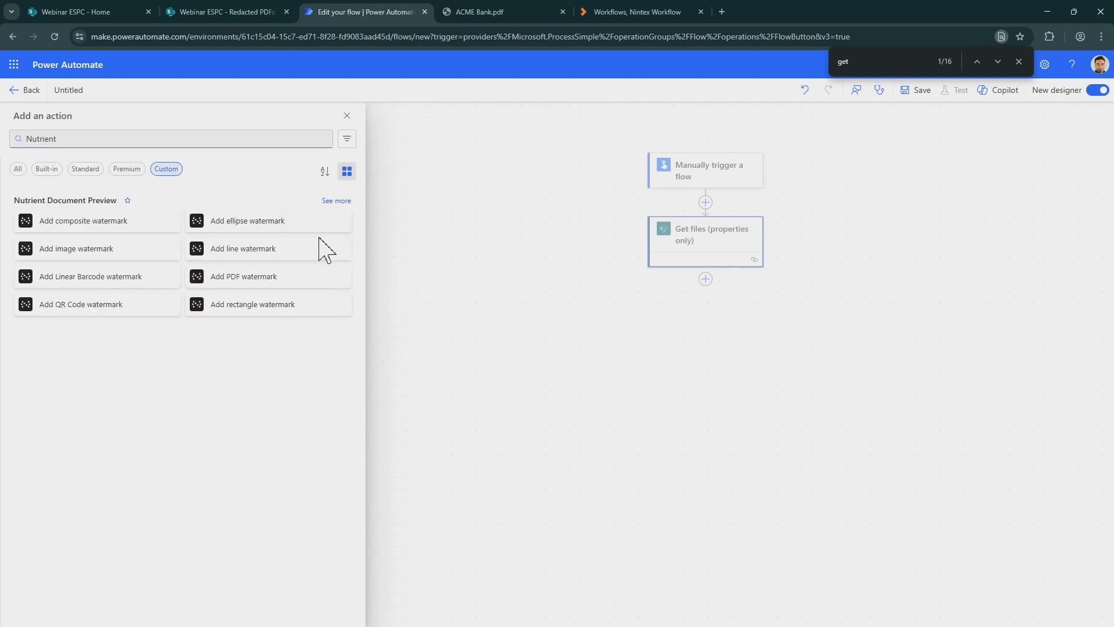
{"action": "left_click", "coordinate": [340, 201]}
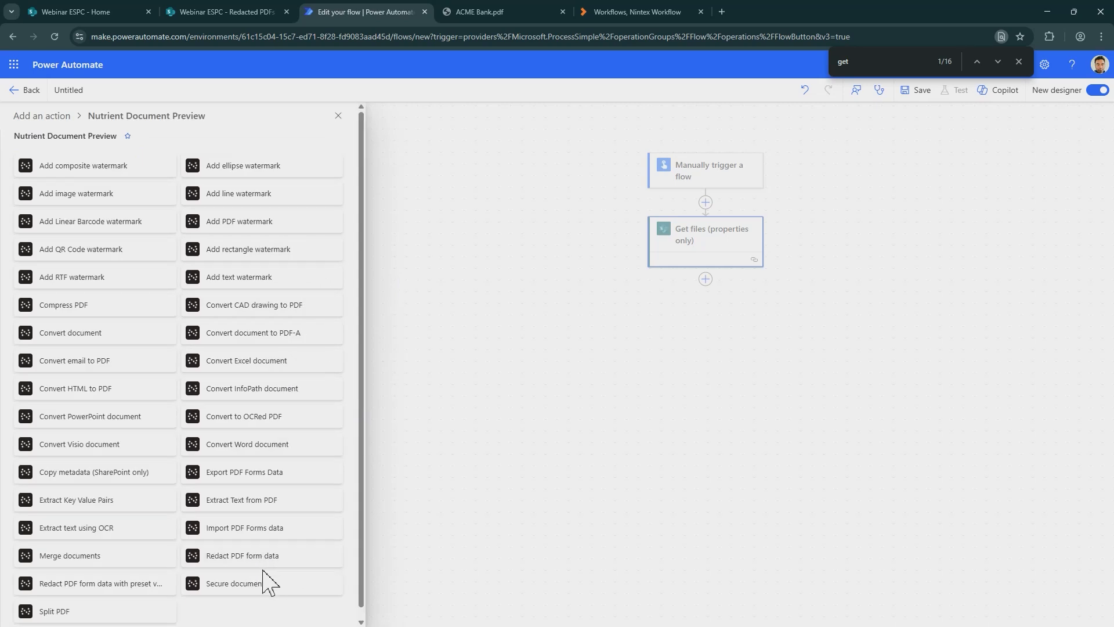
{"action": "left_click", "coordinate": [91, 585]}
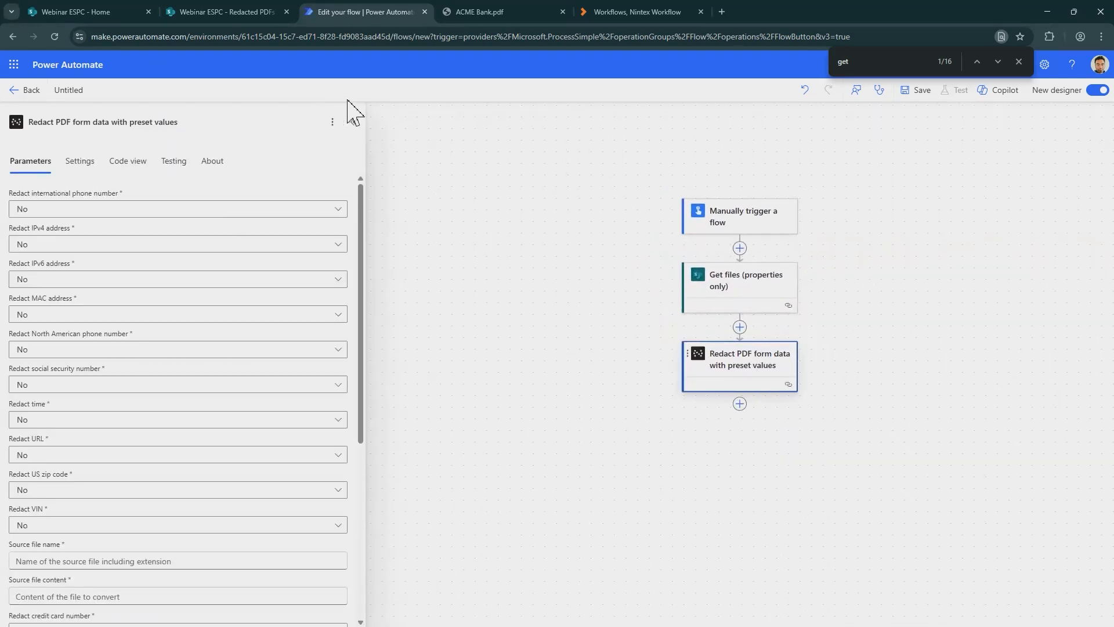
{"action": "right_click", "coordinate": [793, 364]}
{"action": "left_click", "coordinate": [824, 374]}
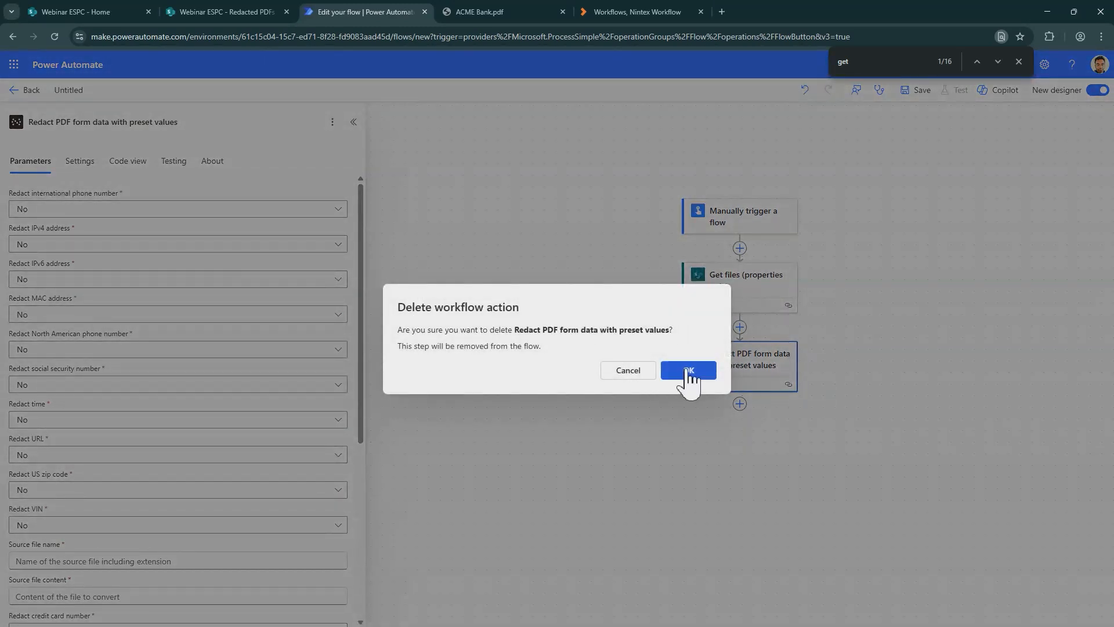
{"action": "left_click", "coordinate": [638, 374]}
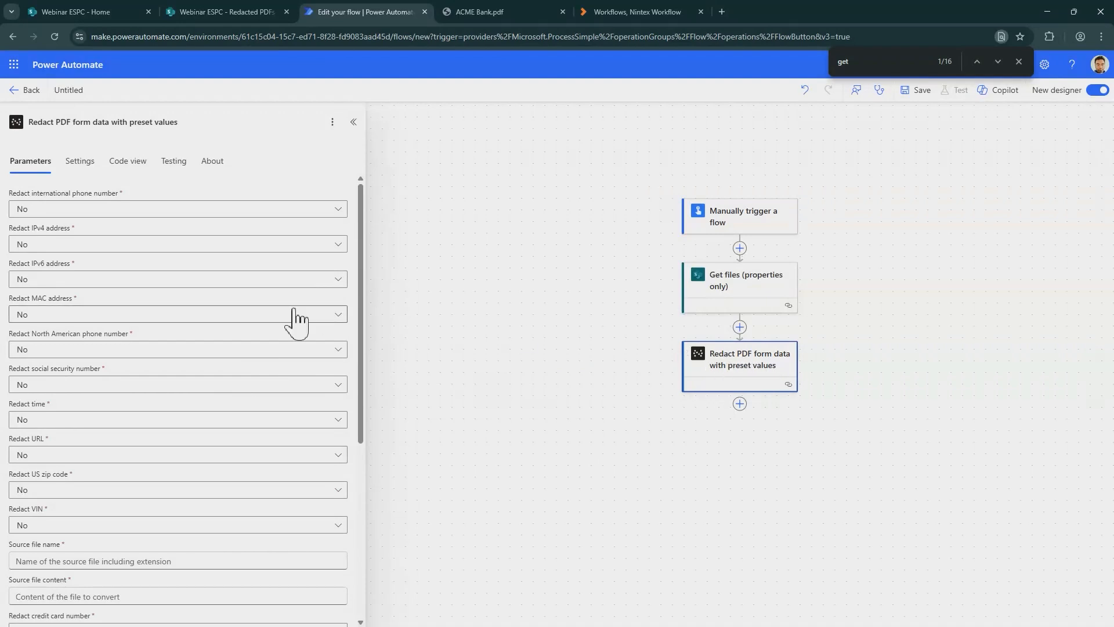
Set redaction of international phone numbers, IPv4, IPv6 and MAC addresses, and North American phone numbers to Yes.
{"action": "left_click", "coordinate": [343, 210]}
{"action": "left_click", "coordinate": [46, 250]}
{"action": "left_click", "coordinate": [82, 244]}
{"action": "left_click", "coordinate": [36, 284]}
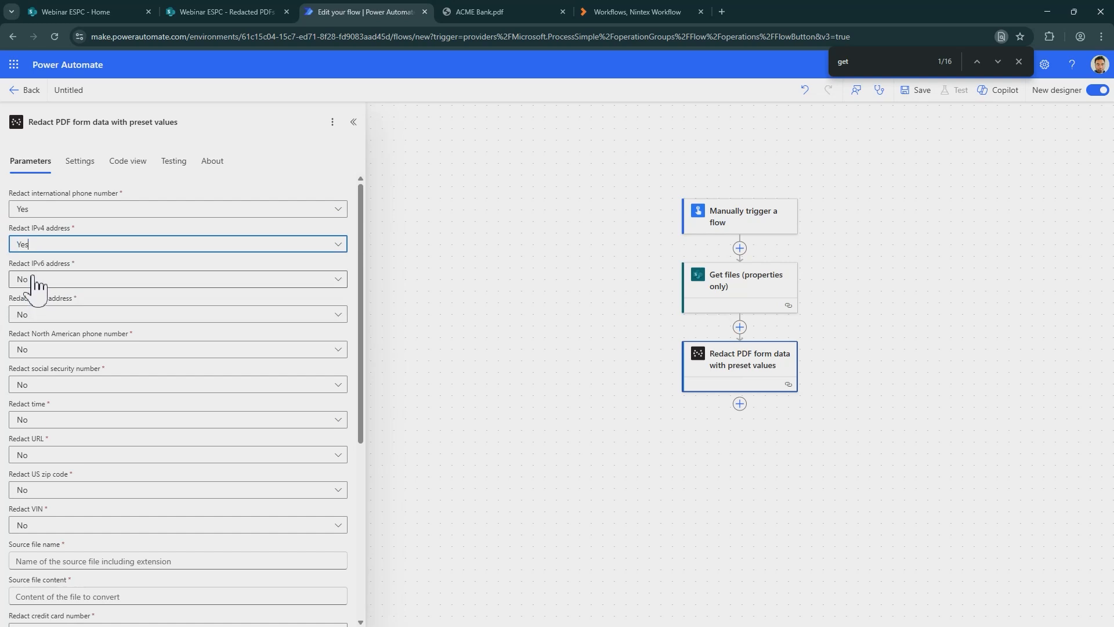
{"action": "left_click", "coordinate": [35, 282]}
{"action": "left_click", "coordinate": [43, 321]}
{"action": "left_click", "coordinate": [40, 315]}
{"action": "left_click", "coordinate": [41, 356]}
{"action": "left_click", "coordinate": [38, 349]}
{"action": "left_click", "coordinate": [33, 389]}
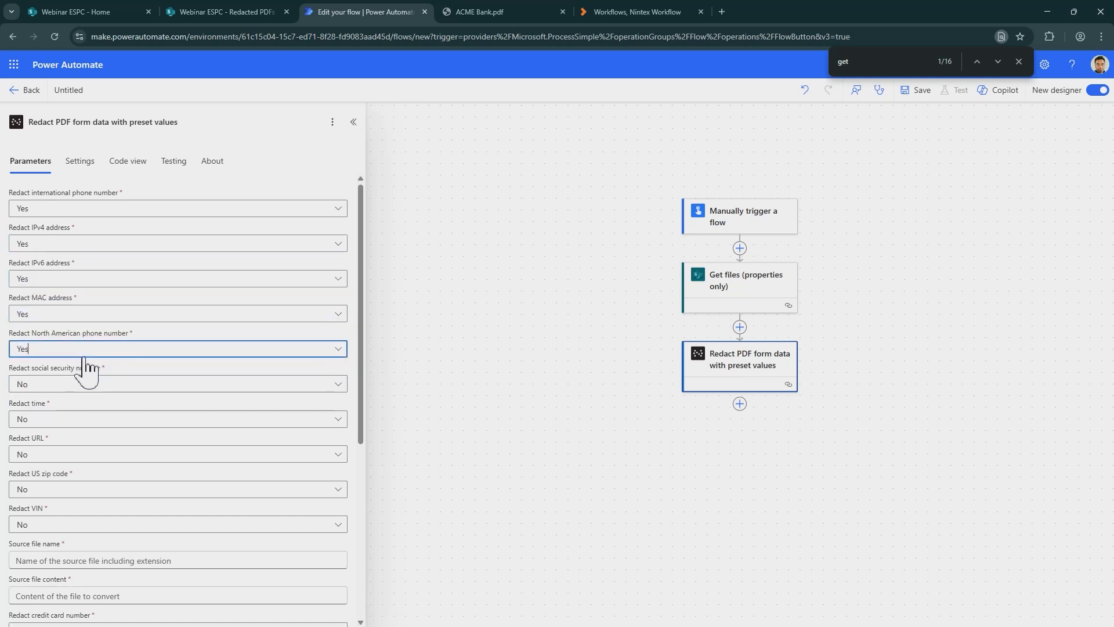
Set redaction of social security numbers, times, URLs, US zip codes and VINs to Yes.
{"action": "scroll", "coordinate": [24, 372], "scroll_direction": "down", "scroll_amount": 2}
{"action": "left_click", "coordinate": [35, 270]}
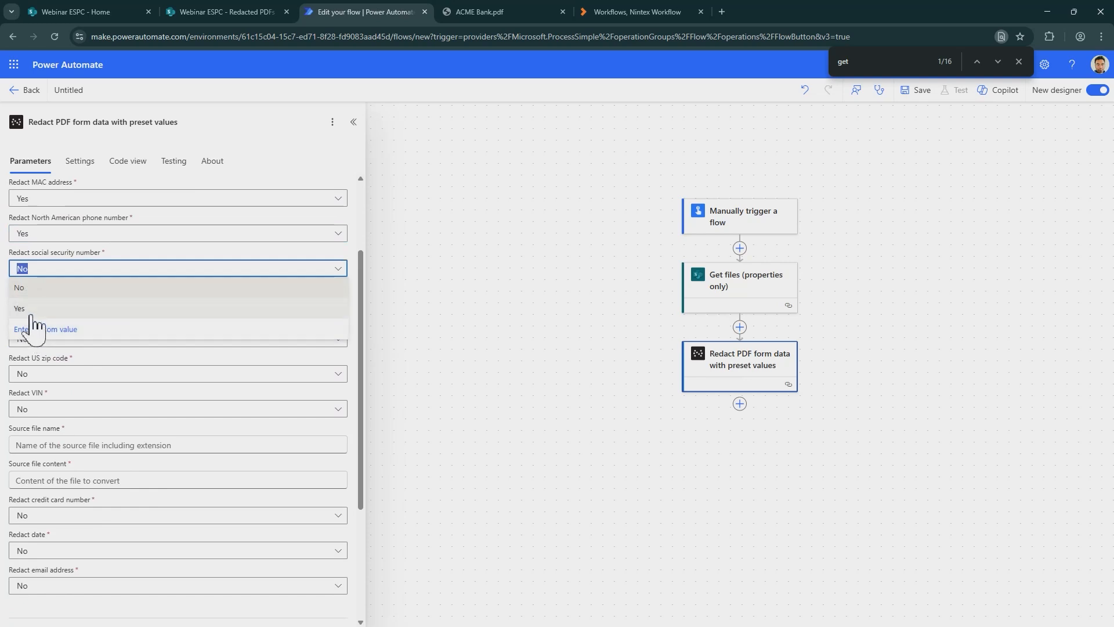
{"action": "left_click", "coordinate": [33, 308]}
{"action": "left_click", "coordinate": [41, 307]}
{"action": "left_click", "coordinate": [38, 348]}
{"action": "left_click", "coordinate": [79, 341]}
{"action": "left_click", "coordinate": [26, 379]}
{"action": "scroll", "coordinate": [116, 348], "scroll_direction": "down", "scroll_amount": 1}
{"action": "left_click", "coordinate": [70, 315]}
{"action": "left_click", "coordinate": [23, 354]}
{"action": "left_click", "coordinate": [55, 355]}
{"action": "left_click", "coordinate": [23, 389]}
Set redaction of credit card numbers, dates and email addresses to Yes.
{"action": "scroll", "coordinate": [37, 360], "scroll_direction": "down", "scroll_amount": 2}
{"action": "left_click", "coordinate": [111, 343]}
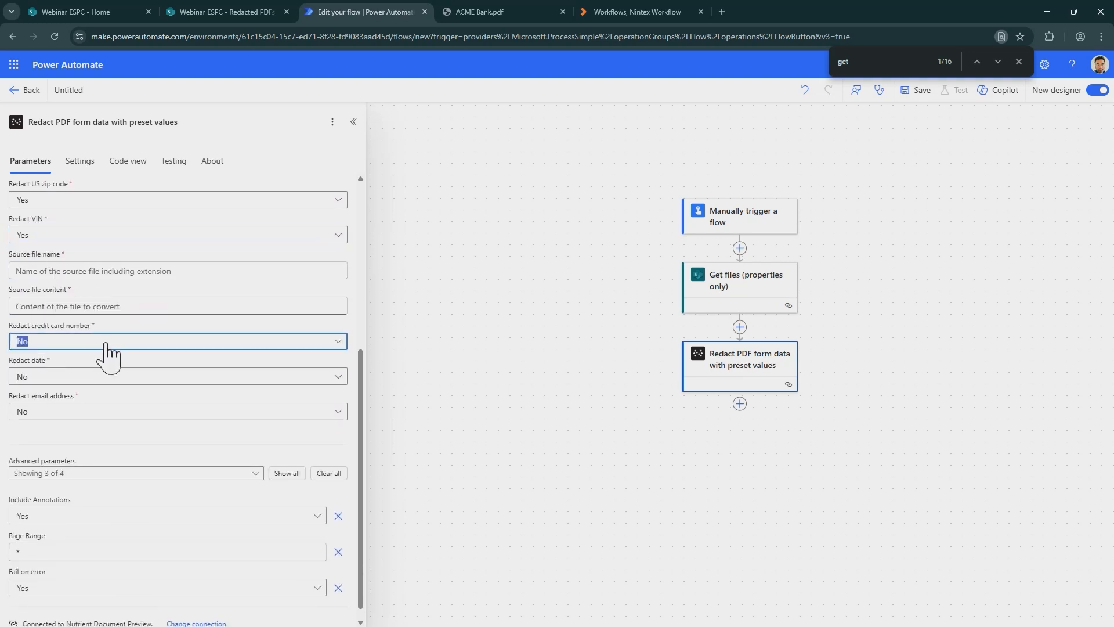
{"action": "left_click", "coordinate": [41, 378]}
{"action": "left_click", "coordinate": [40, 377]}
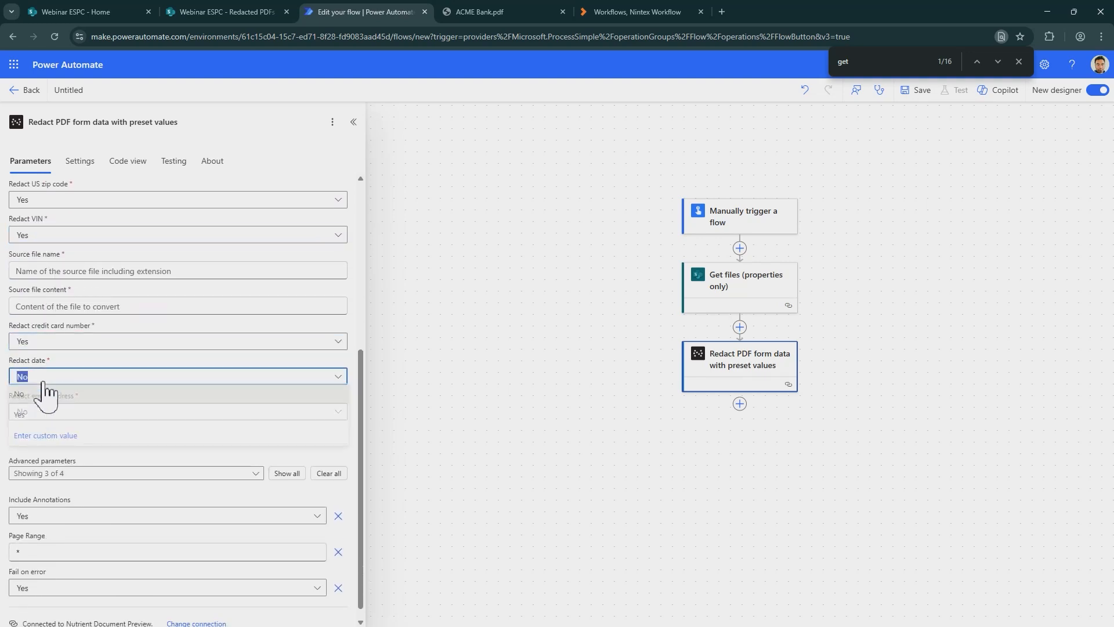
{"action": "left_click", "coordinate": [23, 416]}
{"action": "left_click", "coordinate": [23, 413]}
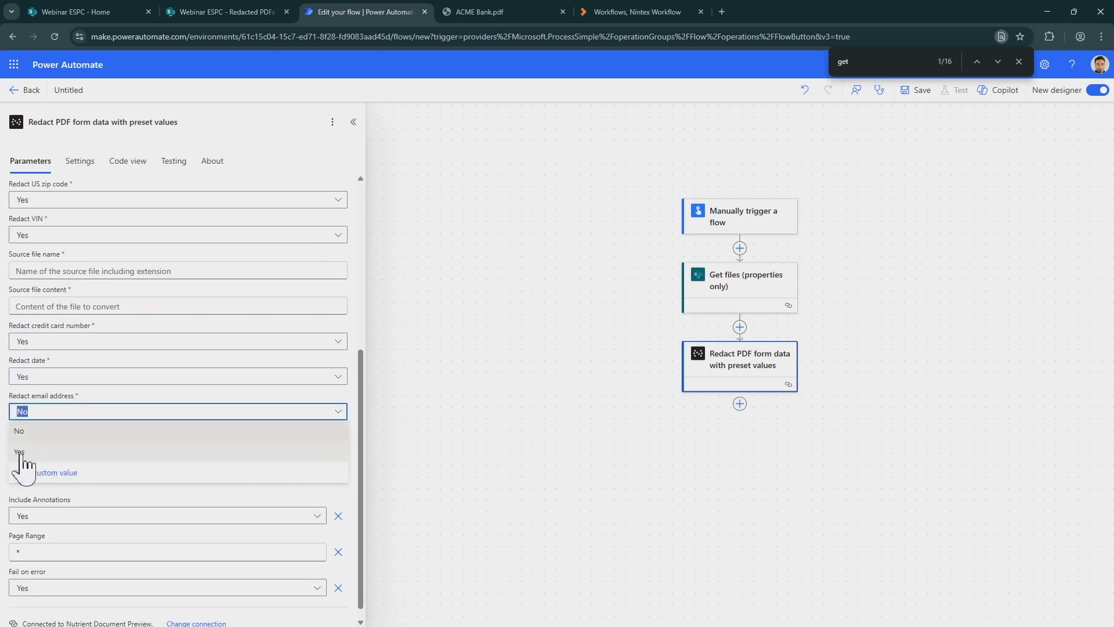
{"action": "left_click", "coordinate": [20, 452]}
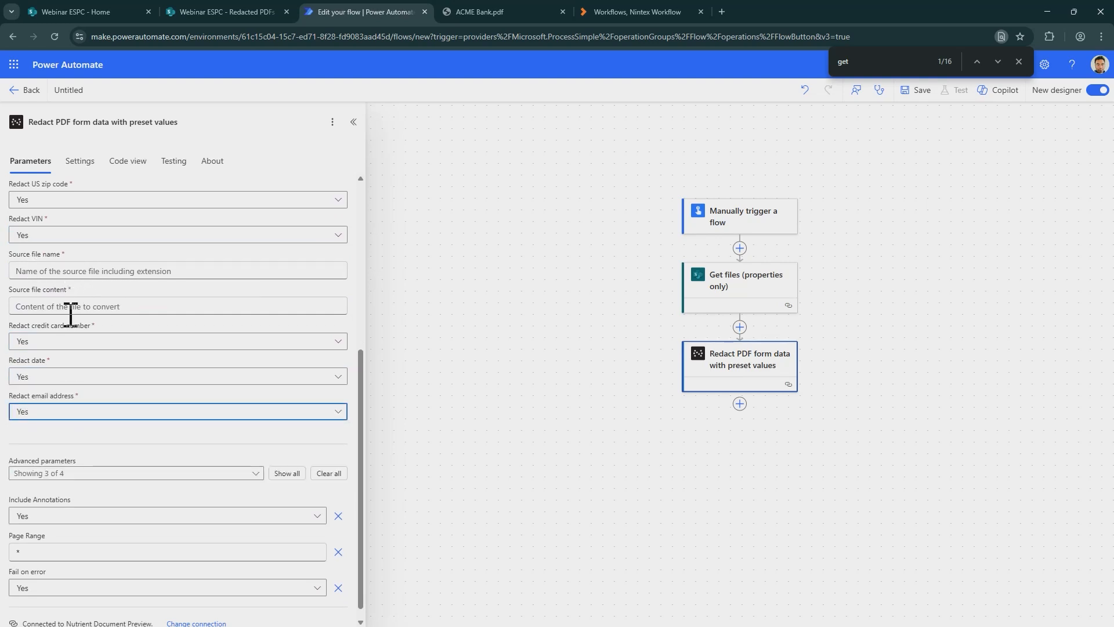
Insert the SharePoint "Get file content" action between Get files (properties only) and the Redact PDF action.
{"action": "left_click", "coordinate": [740, 326]}
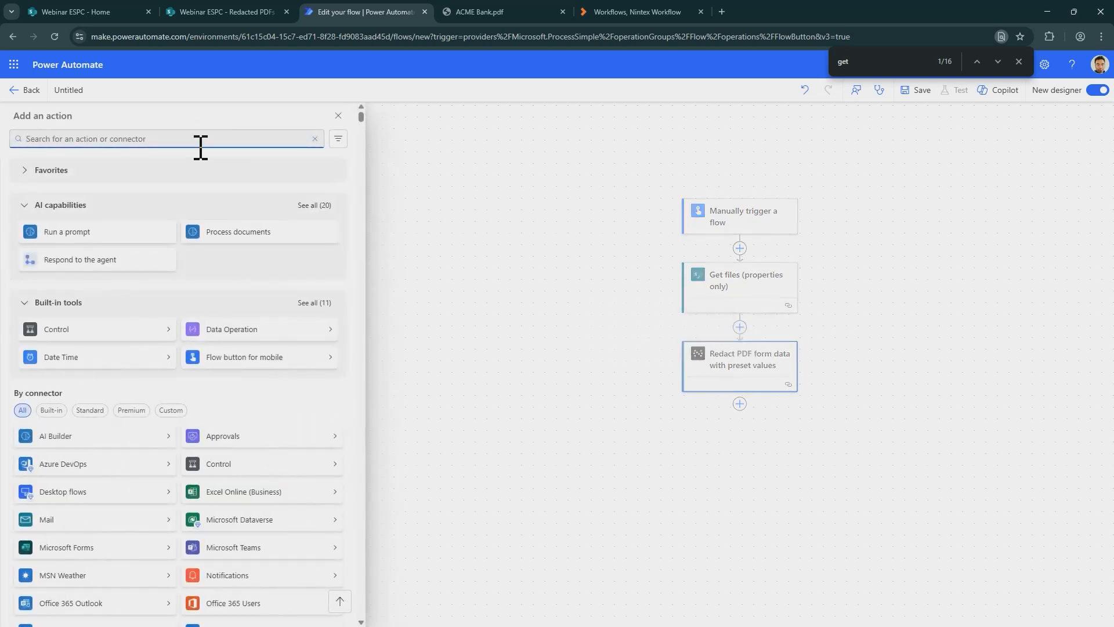
{"action": "type", "text": "File"}
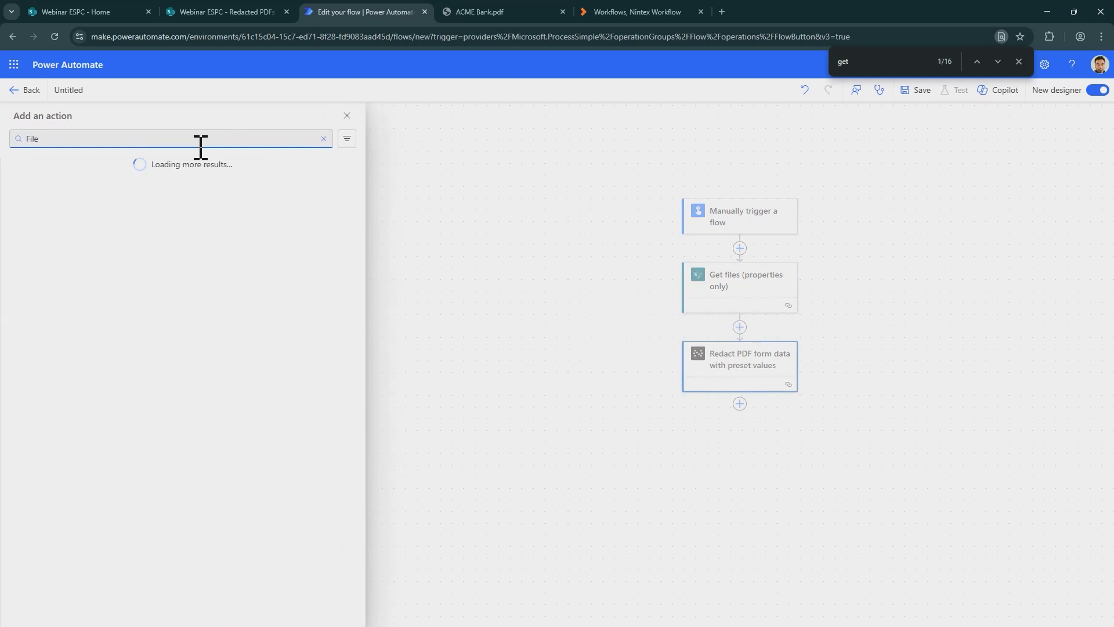
{"action": "type", "text": " content"}
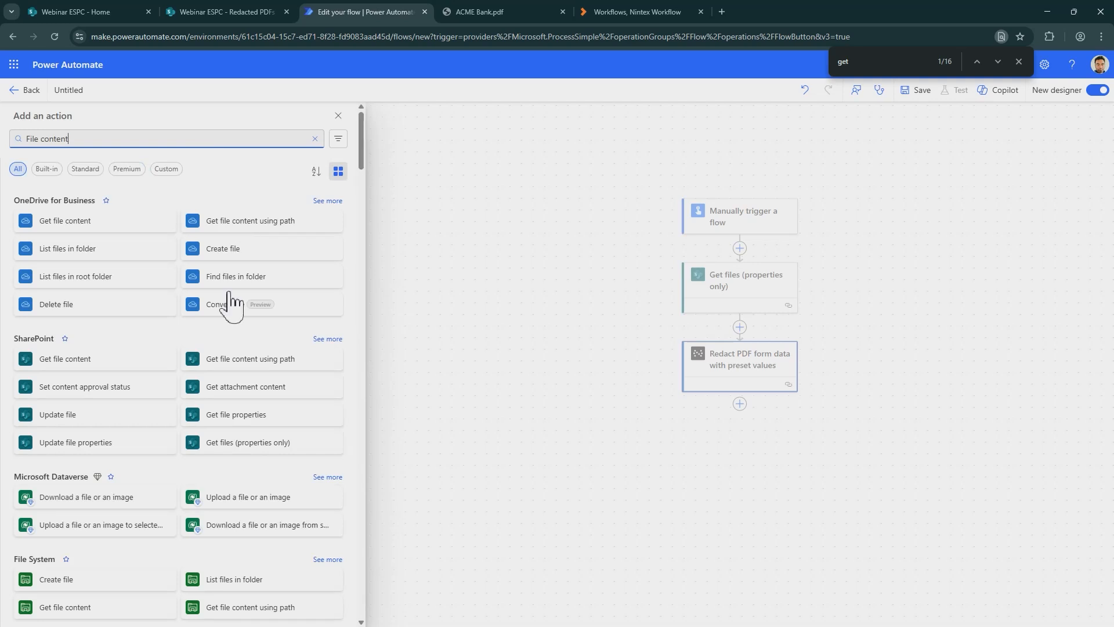
{"action": "left_click", "coordinate": [40, 364]}
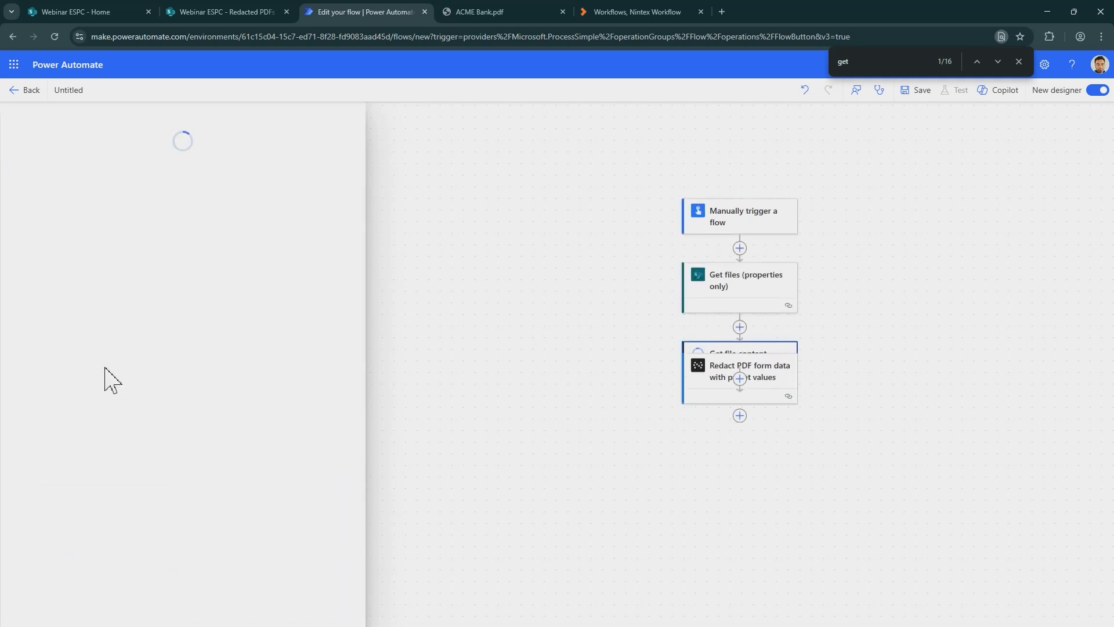
Set Get file content's site address to Webinar ESPC and its file identifier to the dynamic Identifier value from Get files.
{"action": "left_click", "coordinate": [154, 210]}
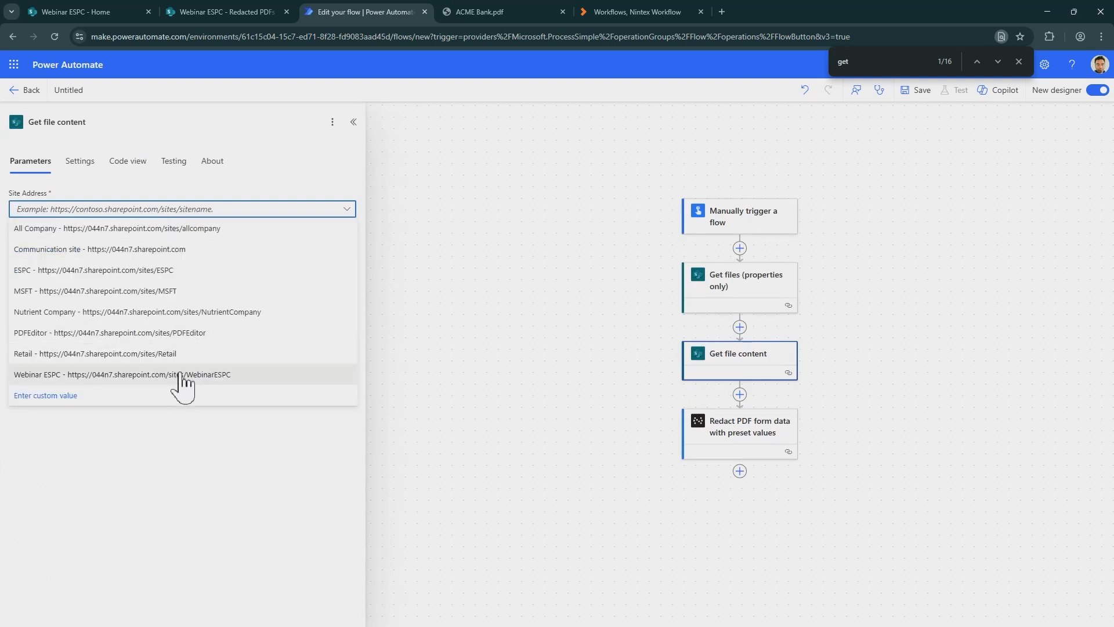
{"action": "left_click", "coordinate": [183, 376]}
{"action": "left_click", "coordinate": [97, 248]}
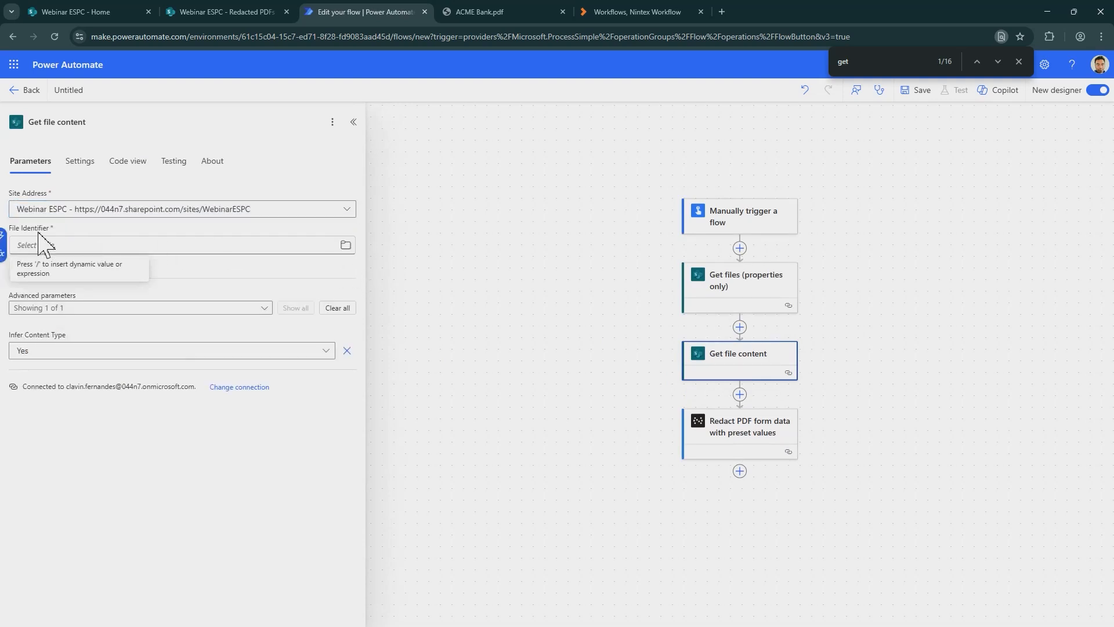
{"action": "key", "text": "slash"}
{"action": "type", "text": "iden"}
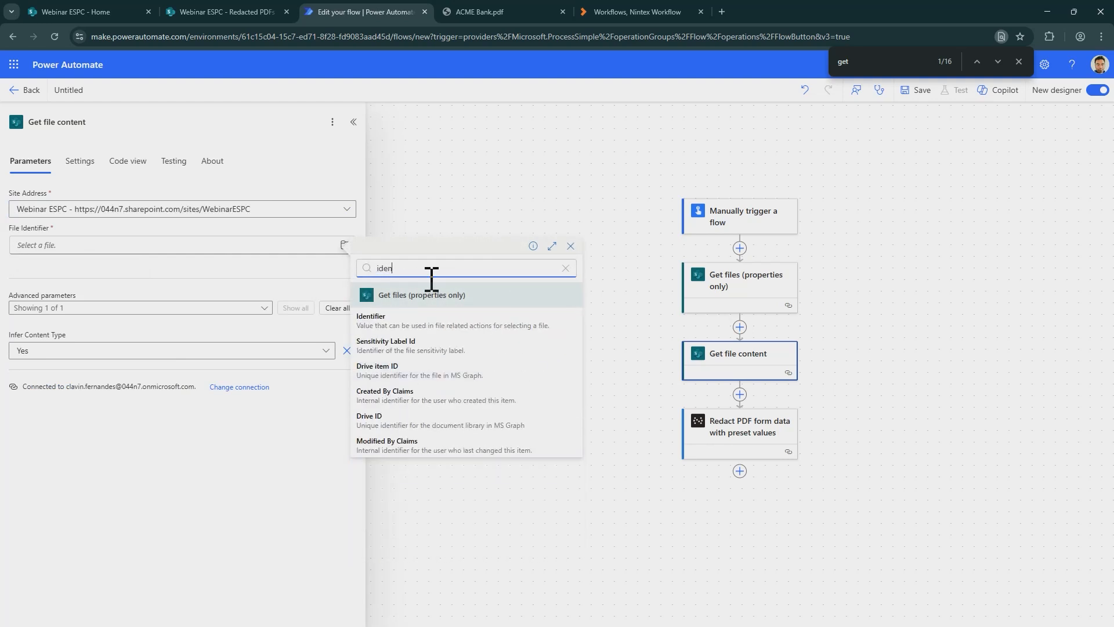
{"action": "left_click", "coordinate": [441, 321]}
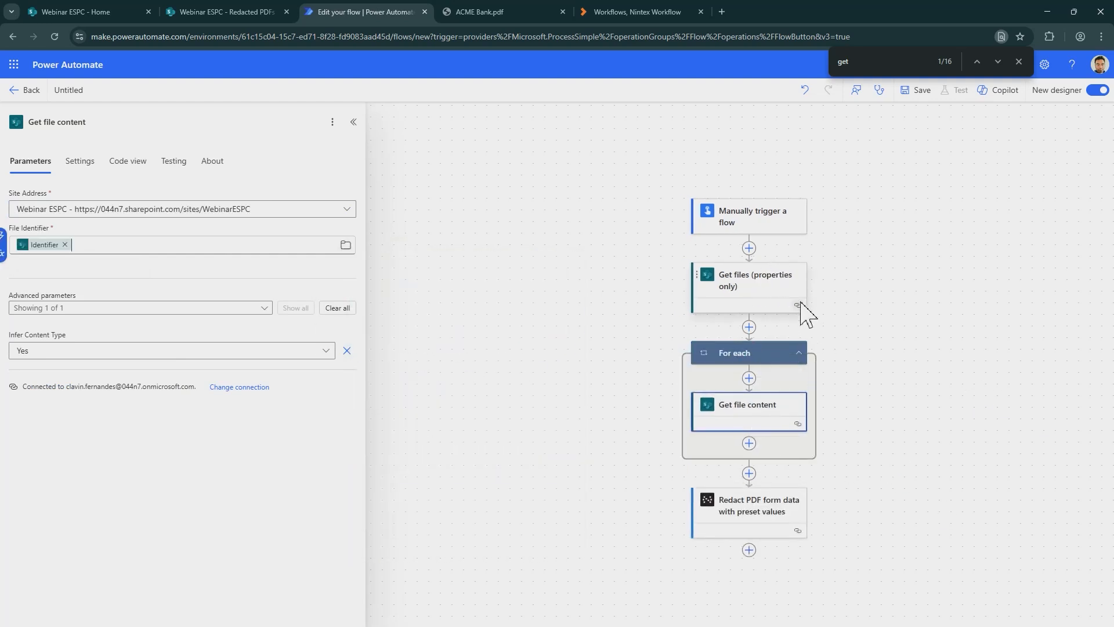
Move the Redact PDF action into the For each loop after Get file content and set its source file name to "File name with extension".
{"action": "left_click_drag", "start_coordinate": [762, 519], "coordinate": [758, 455]}
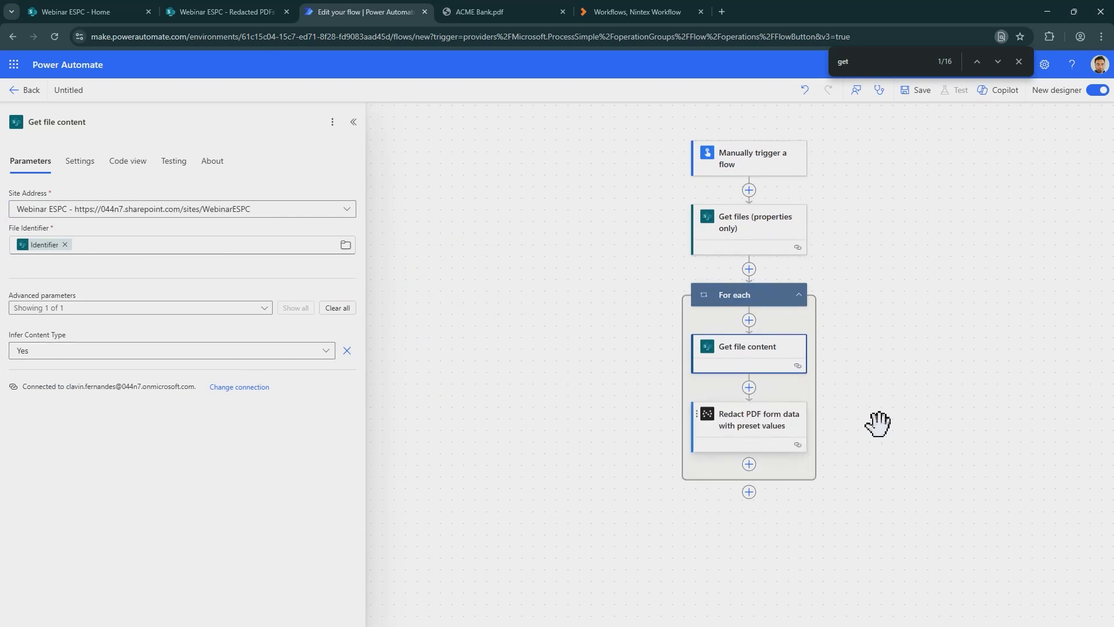
{"action": "left_click", "coordinate": [754, 444]}
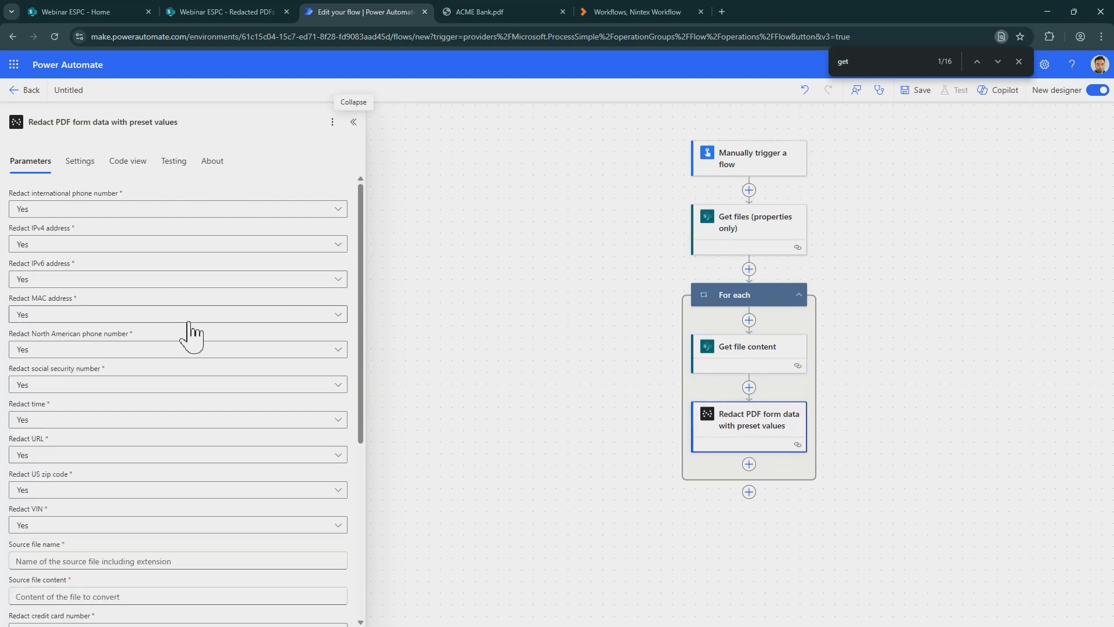
{"action": "scroll", "coordinate": [192, 336], "scroll_direction": "down", "scroll_amount": 1}
{"action": "left_click", "coordinate": [94, 503]}
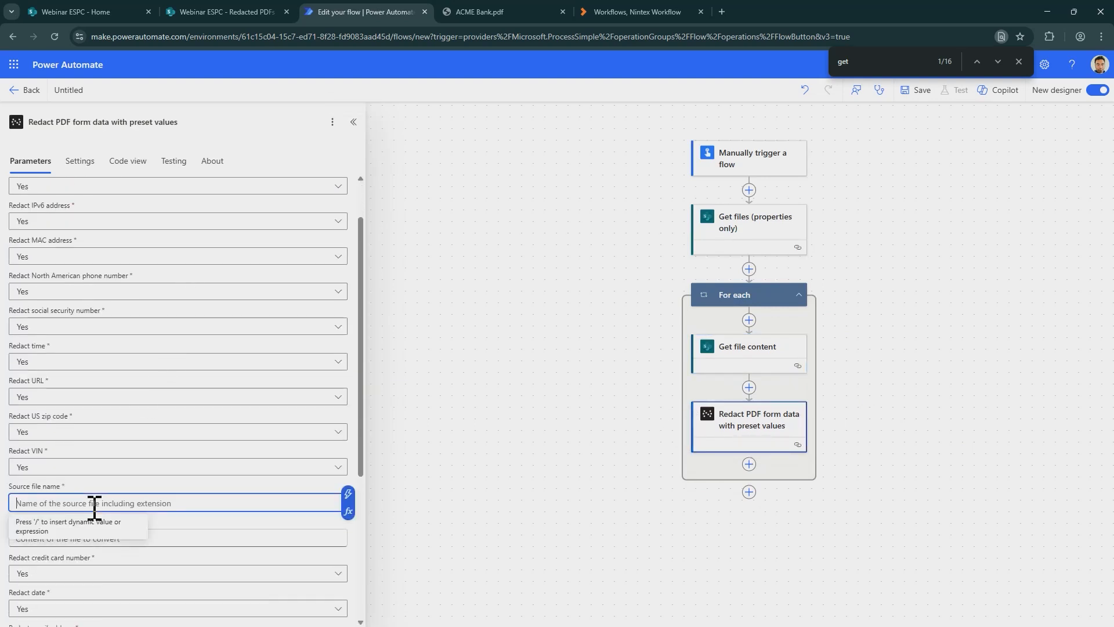
{"action": "left_click", "coordinate": [348, 494]}
{"action": "type", "text": "file"}
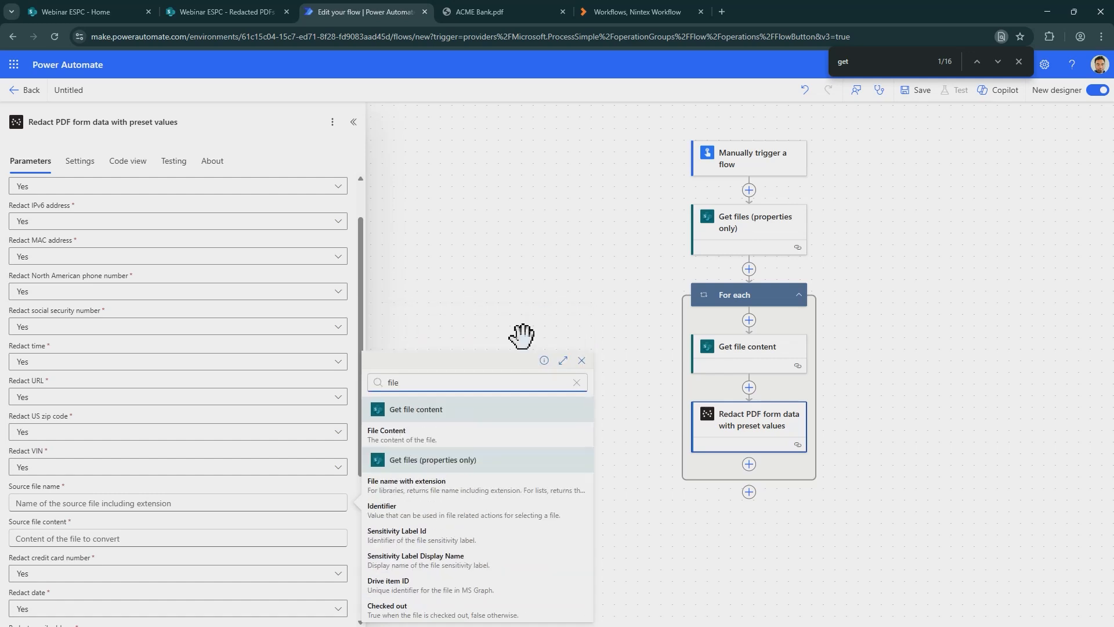
{"action": "left_click", "coordinate": [496, 487]}
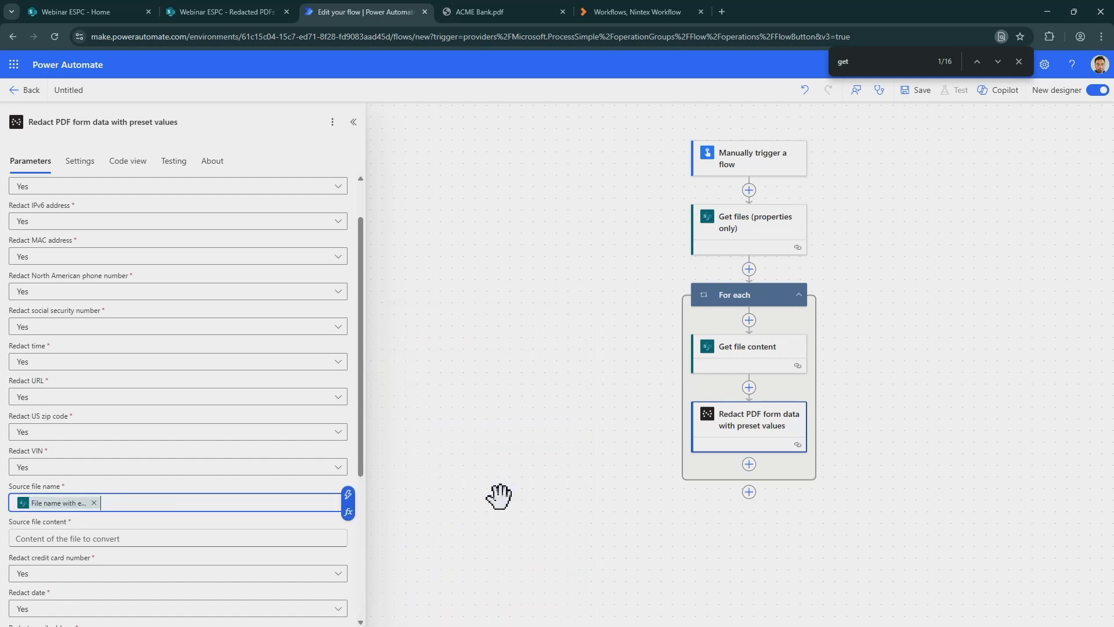
Set the Redact PDF action's source file content to the dynamic File Content value from Get file content.
{"action": "left_click", "coordinate": [198, 541]}
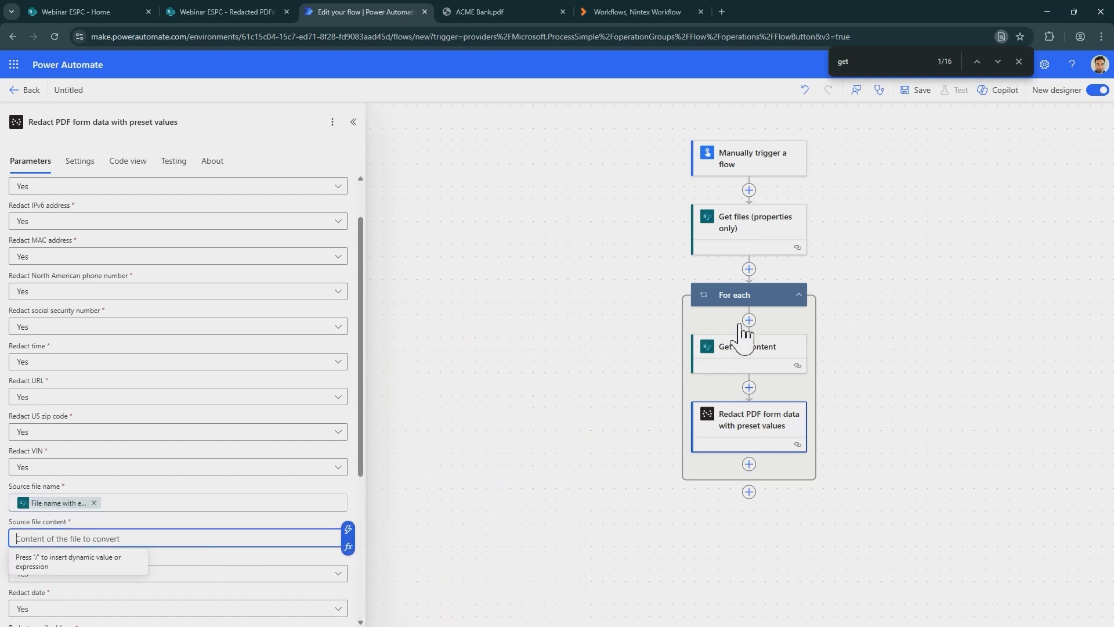
{"action": "left_click", "coordinate": [348, 530]}
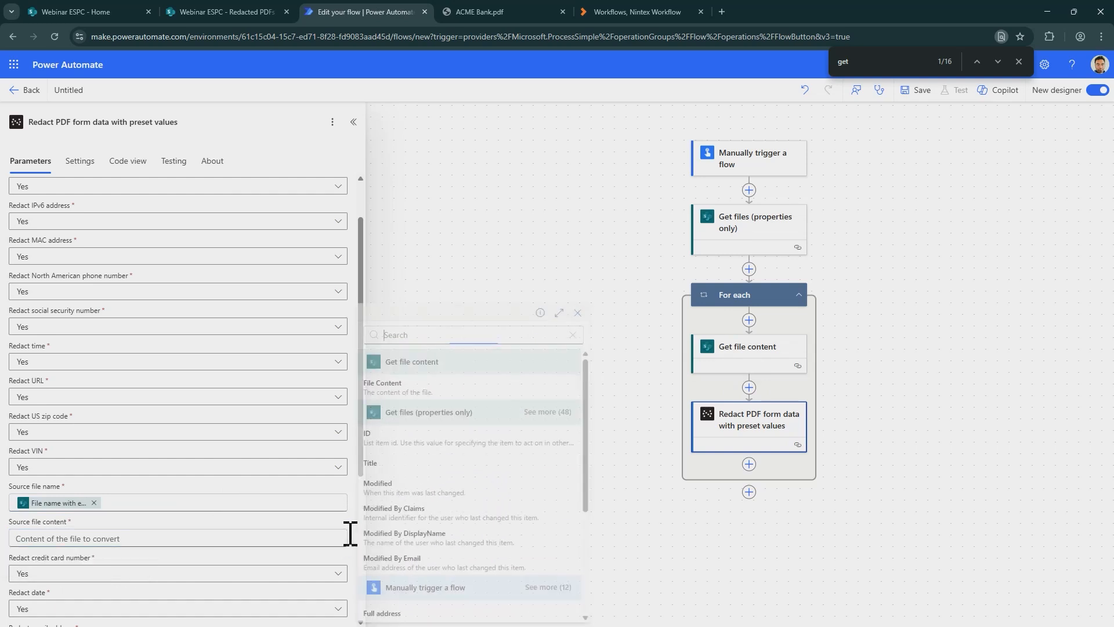
{"action": "left_click", "coordinate": [416, 392]}
Add the SharePoint "Create file" action after the Redact PDF action inside the For each loop.
{"action": "scroll", "coordinate": [702, 415], "scroll_direction": "down", "scroll_amount": 1}
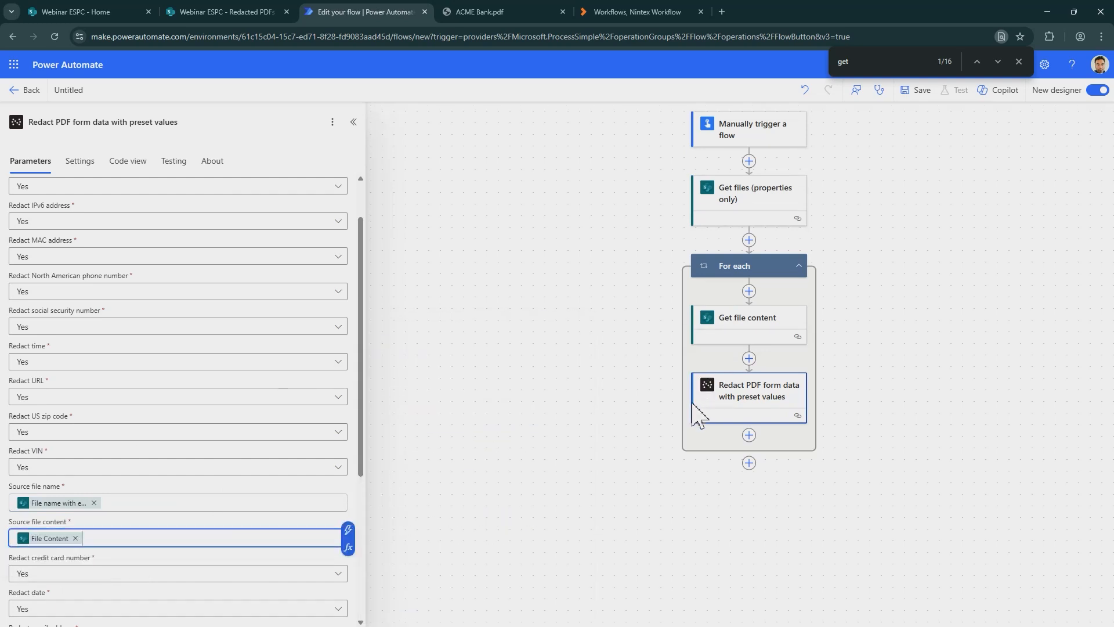
{"action": "left_click", "coordinate": [750, 440]}
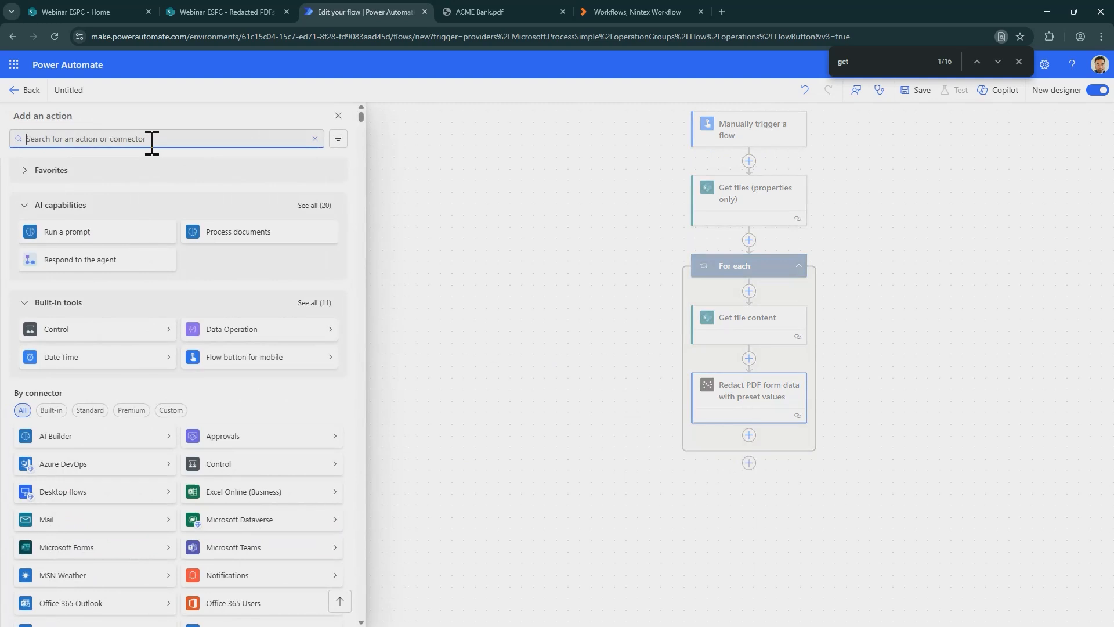
{"action": "type", "text": "Create"}
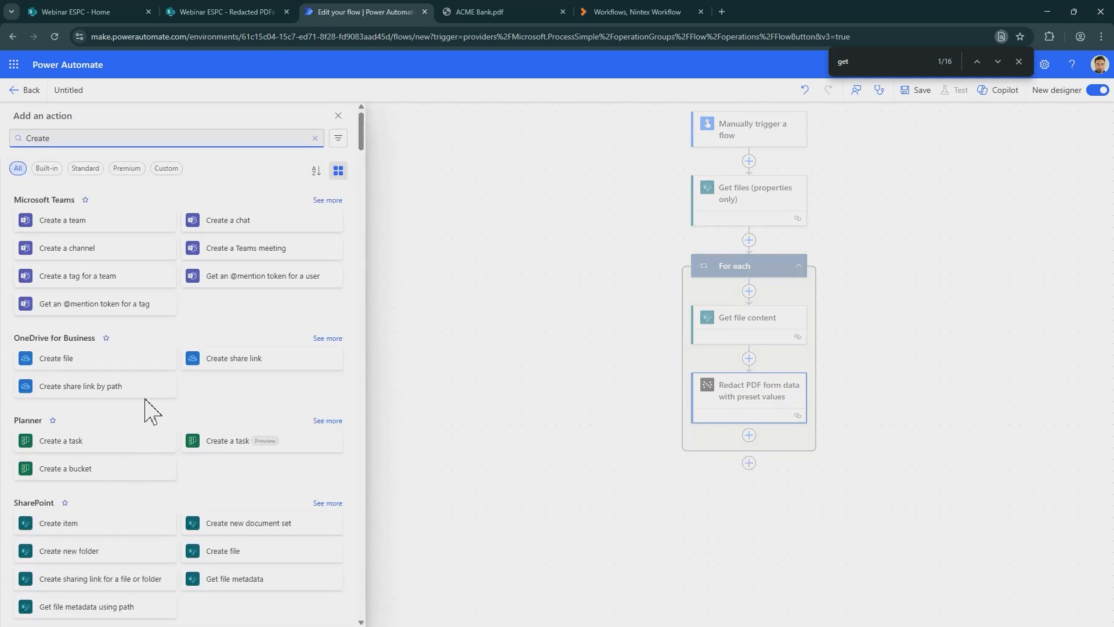
{"action": "scroll", "coordinate": [232, 435], "scroll_direction": "down", "scroll_amount": 2}
{"action": "left_click", "coordinate": [235, 435]}
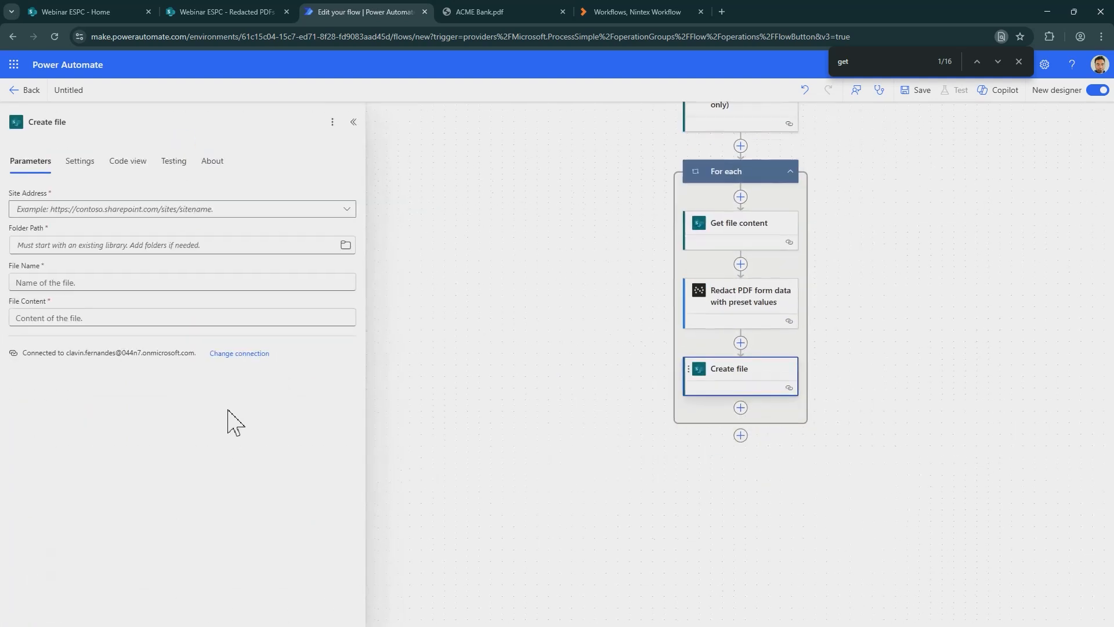
Set the Create file action's site address to Webinar ESPC and its folder path to /Redacted PDFs.
{"action": "left_click", "coordinate": [142, 210]}
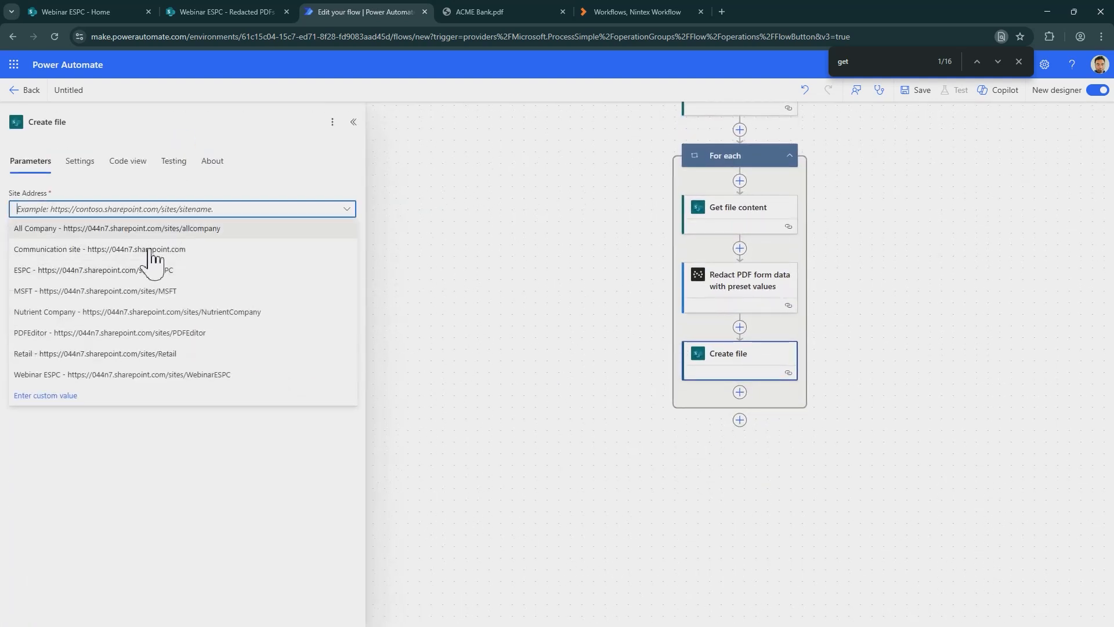
{"action": "left_click", "coordinate": [172, 376]}
{"action": "left_click", "coordinate": [346, 245]}
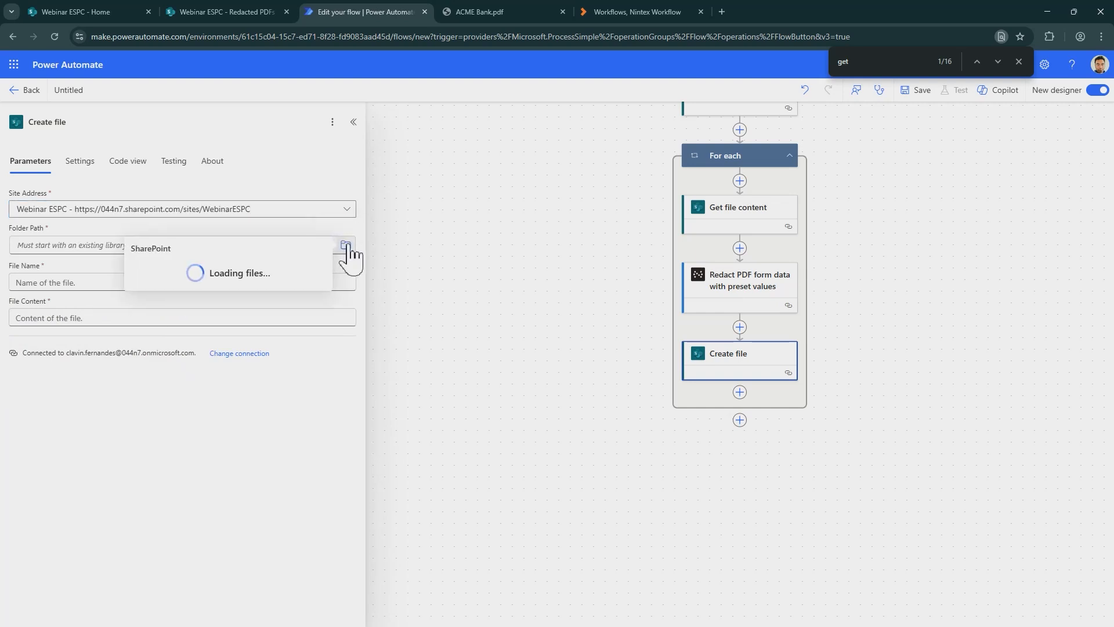
{"action": "scroll", "coordinate": [256, 383], "scroll_direction": "down", "scroll_amount": 1}
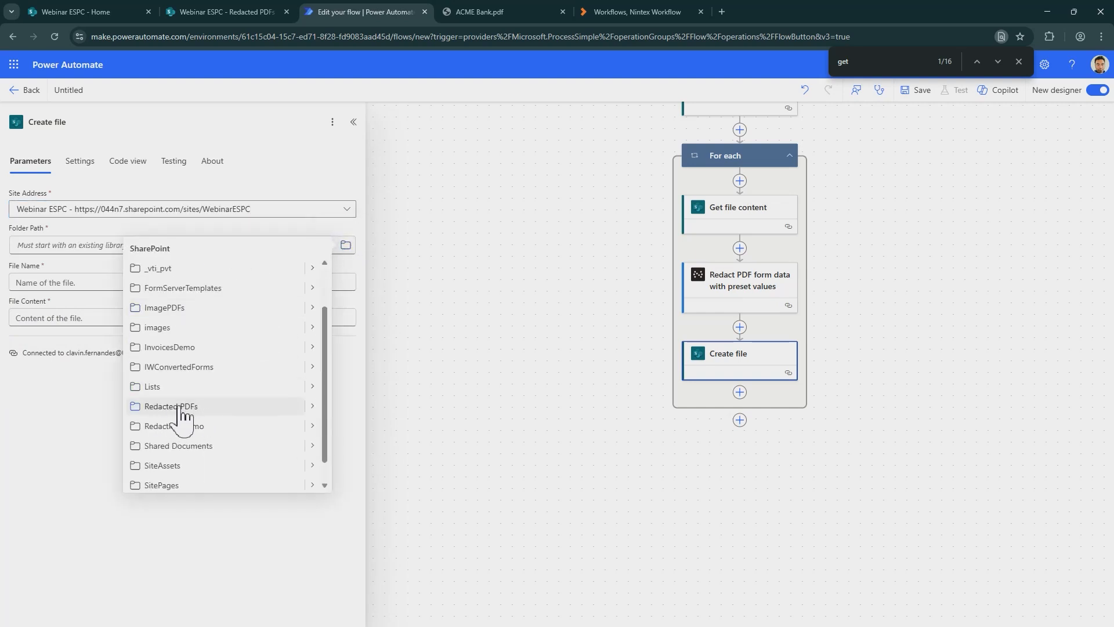
{"action": "left_click", "coordinate": [231, 408]}
Set the new file's name to the dynamic Base file name followed by .pdf, and its content to Processed file content.
{"action": "left_click", "coordinate": [140, 283]}
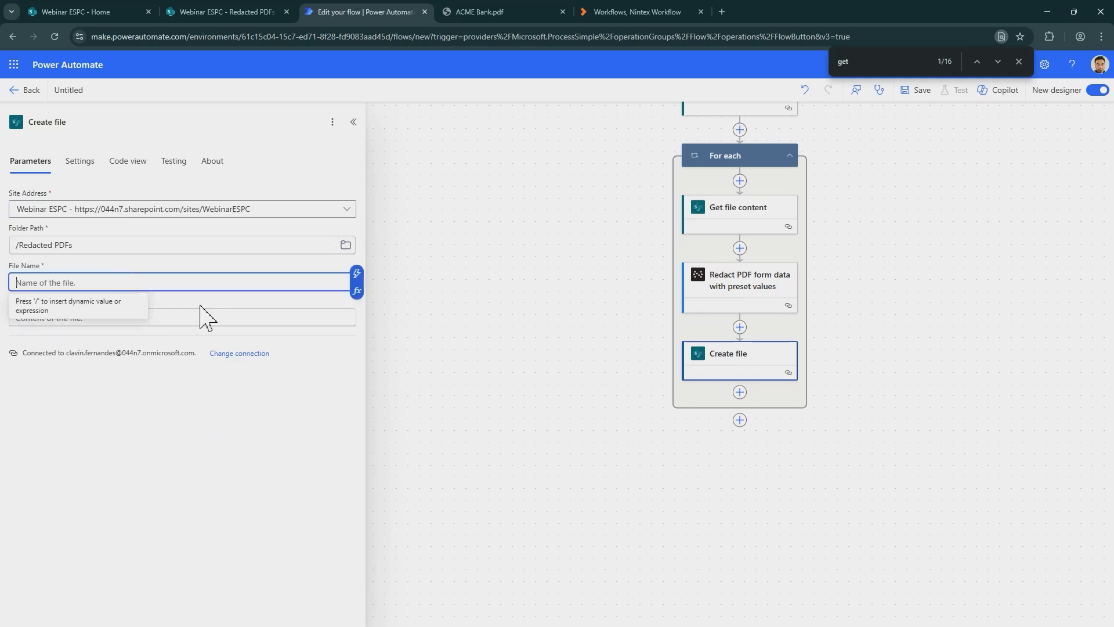
{"action": "left_click", "coordinate": [357, 273]}
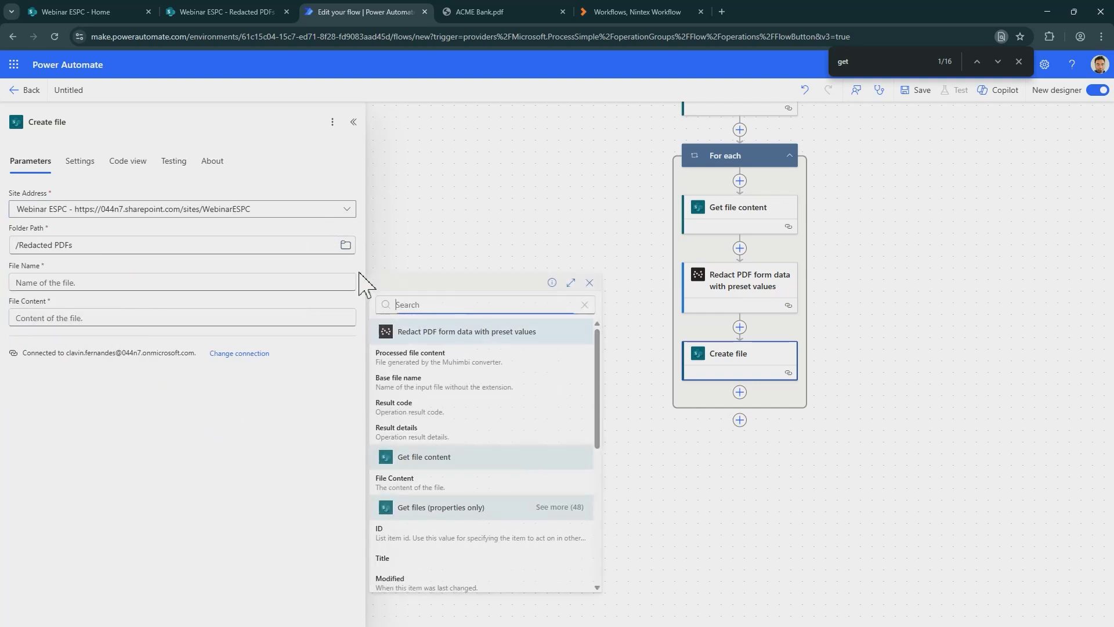
{"action": "left_click", "coordinate": [453, 383]}
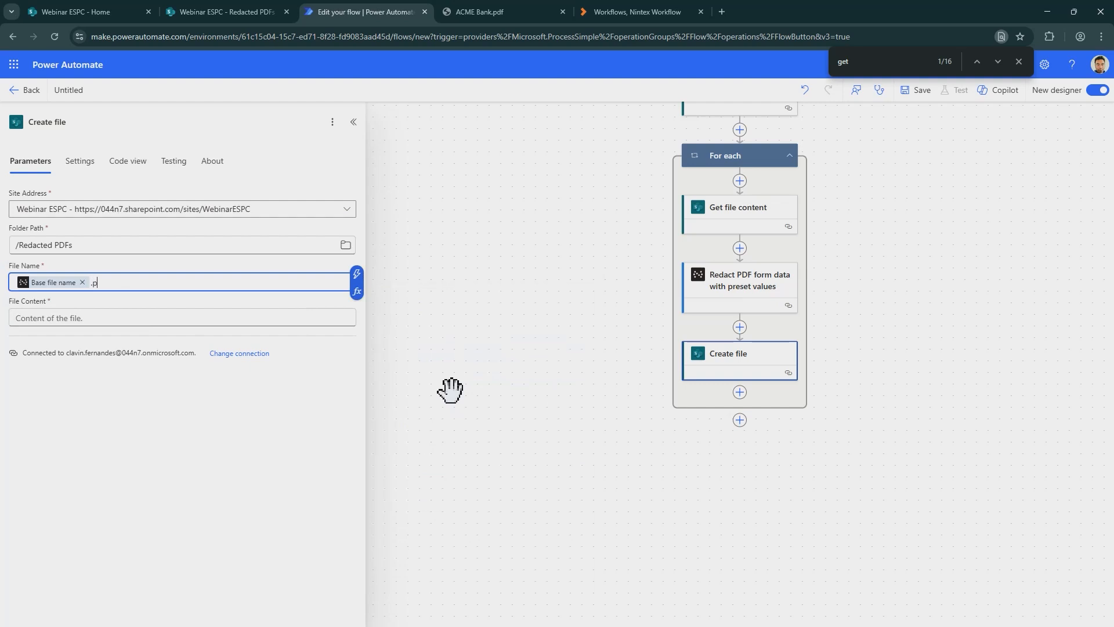
{"action": "left_click", "coordinate": [268, 318]}
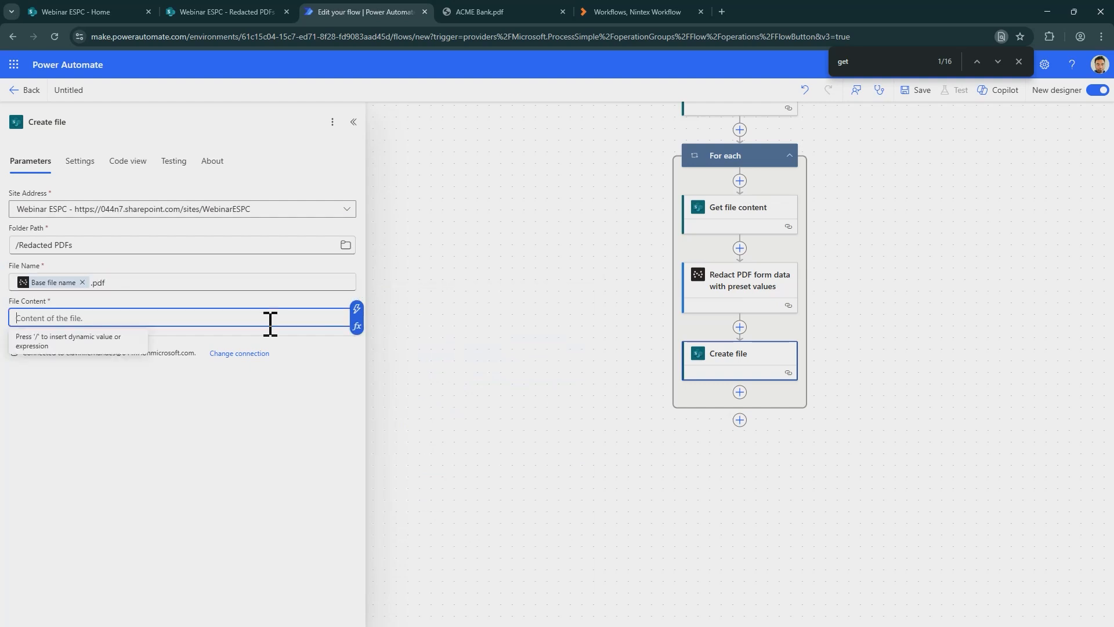
{"action": "left_click", "coordinate": [356, 311]}
{"action": "left_click", "coordinate": [458, 387]}
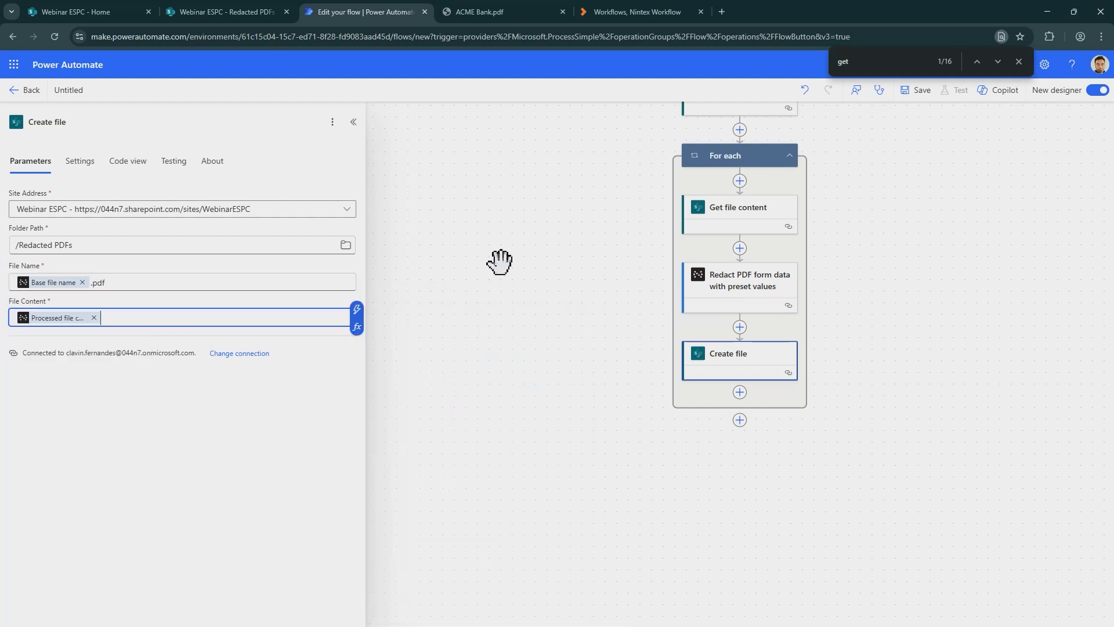
Name the flow "Redaction Demo" and save it, minimizing the Clock timer window that covers the designer.
{"action": "left_click", "coordinate": [95, 99]}
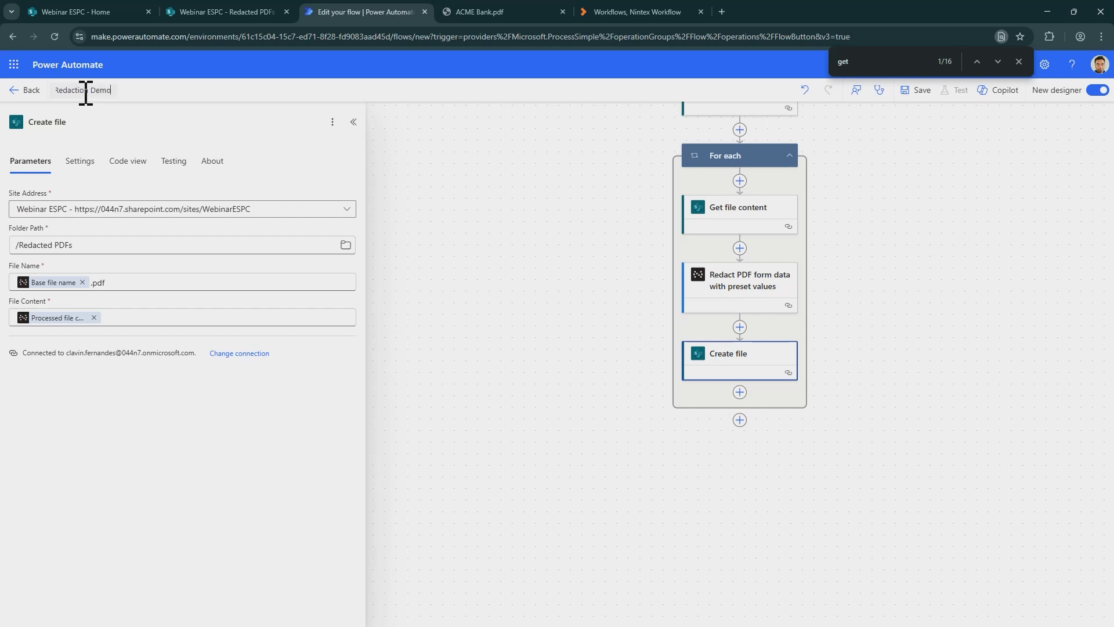
{"action": "left_click", "coordinate": [919, 91]}
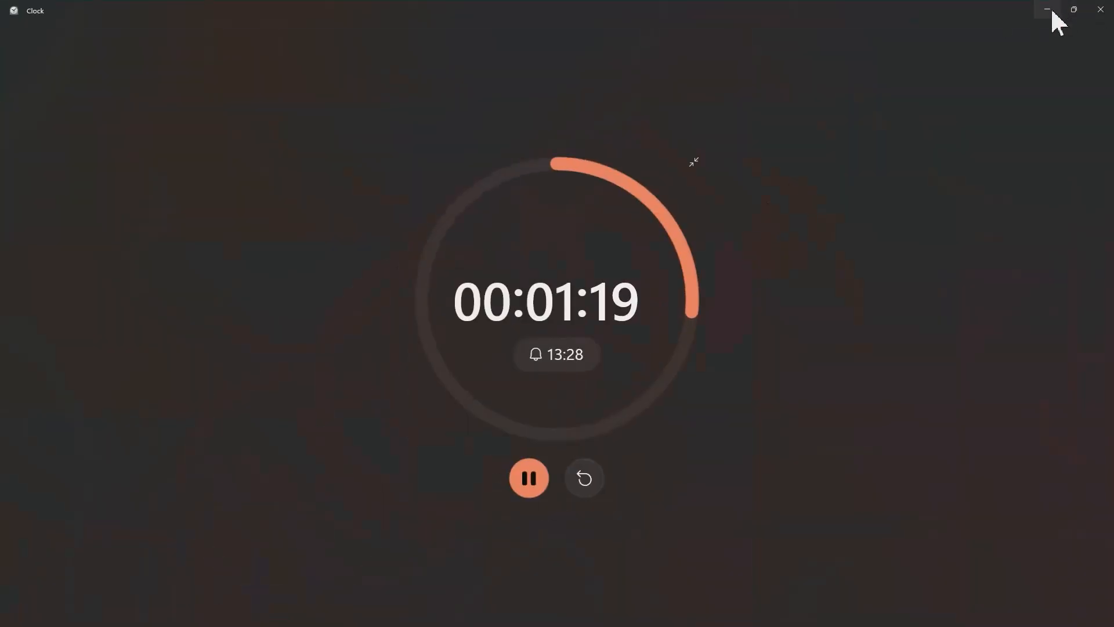
{"action": "left_click", "coordinate": [1048, 9]}
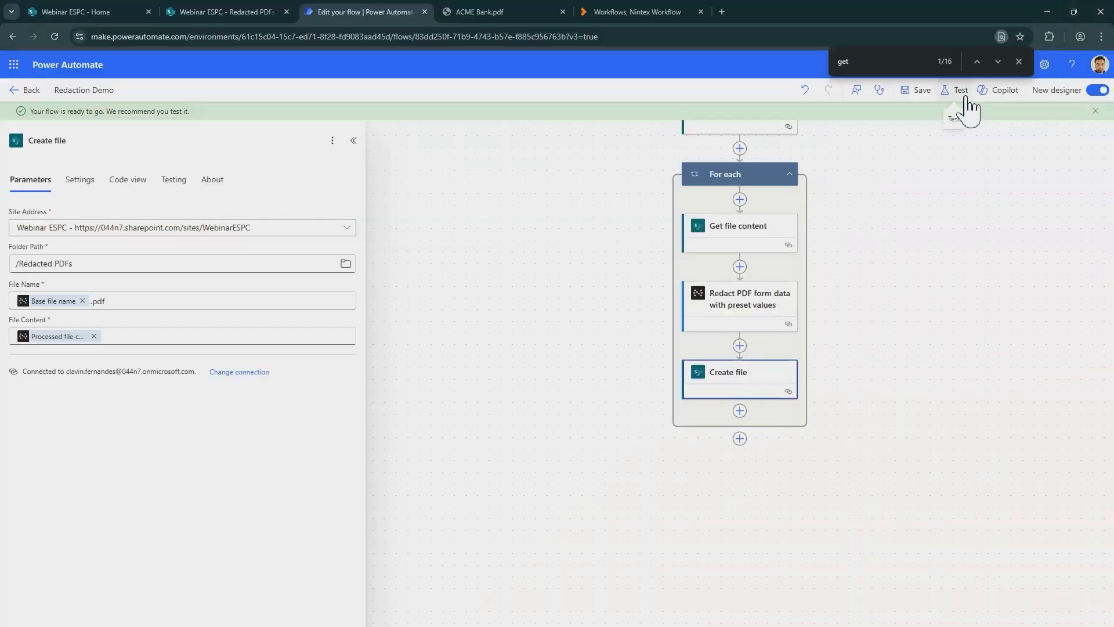
Run a manual test of the Redaction Demo flow, close the run pane, and switch to the Clock timer.
{"action": "left_click", "coordinate": [961, 92]}
{"action": "left_click", "coordinate": [931, 130]}
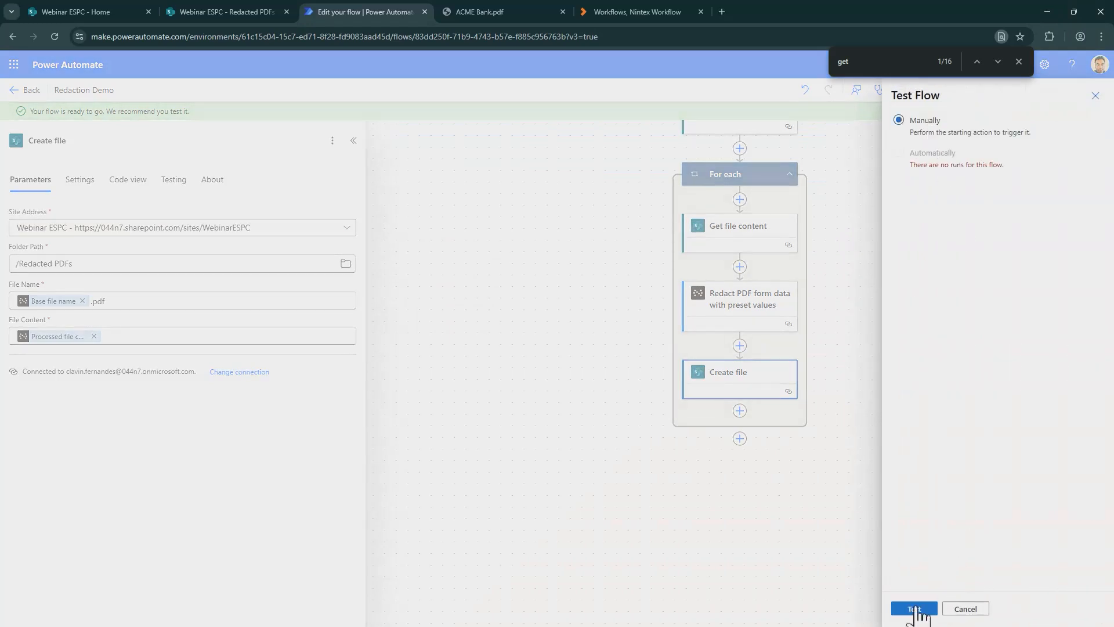
{"action": "left_click", "coordinate": [911, 613]}
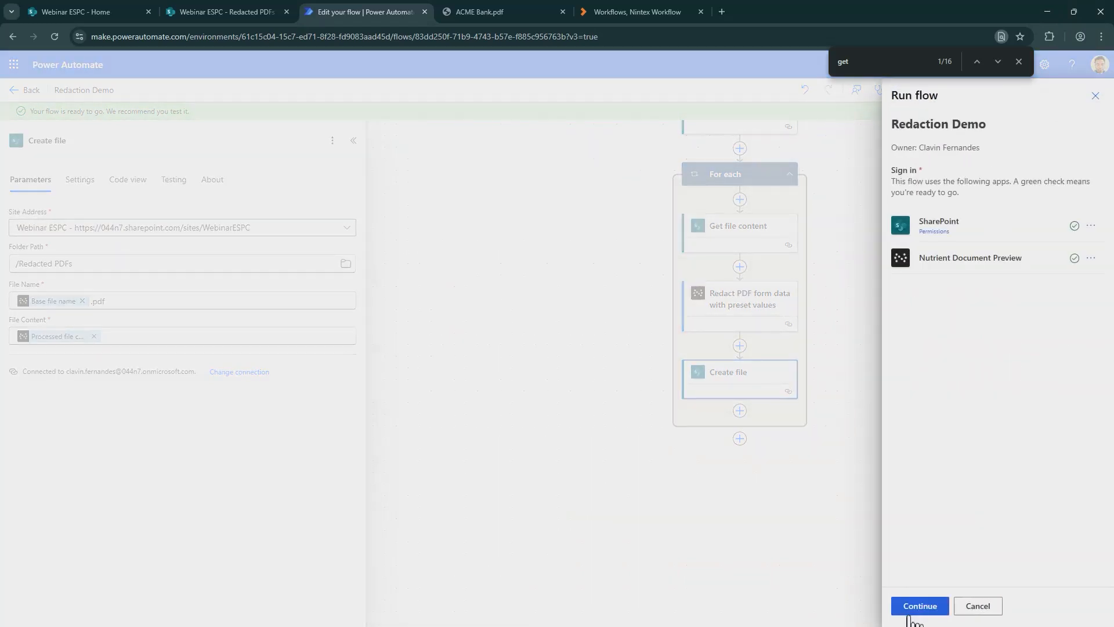
{"action": "left_click", "coordinate": [920, 607]}
{"action": "left_click", "coordinate": [918, 608]}
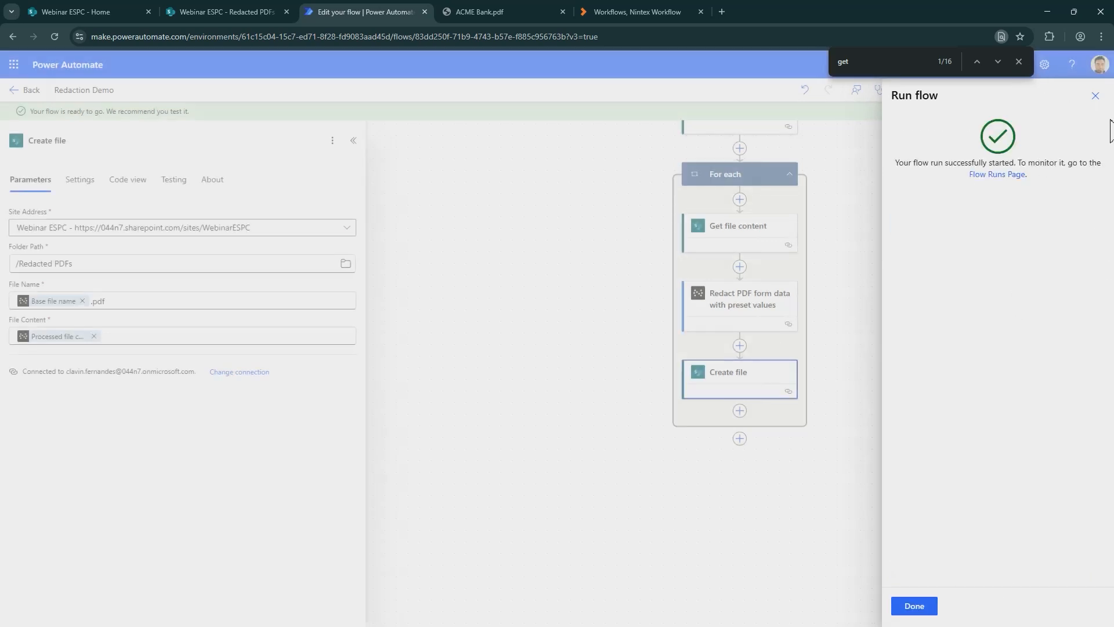
{"action": "left_click", "coordinate": [1095, 96]}
{"action": "scroll", "coordinate": [916, 239], "scroll_direction": "up", "scroll_amount": 3}
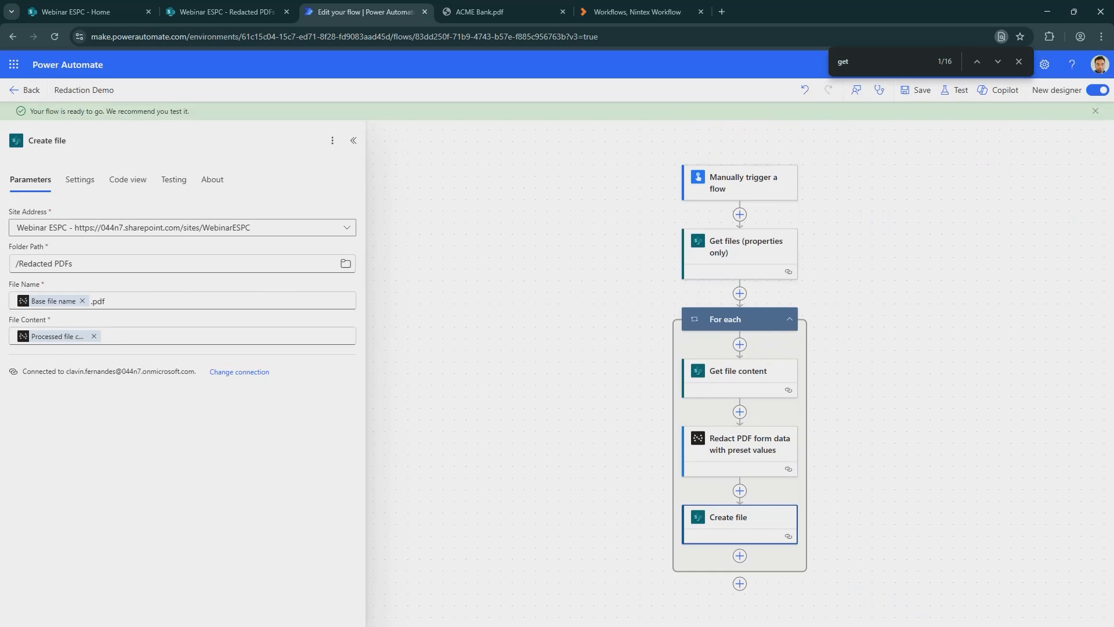
{"action": "key", "text": "alt+Tab"}
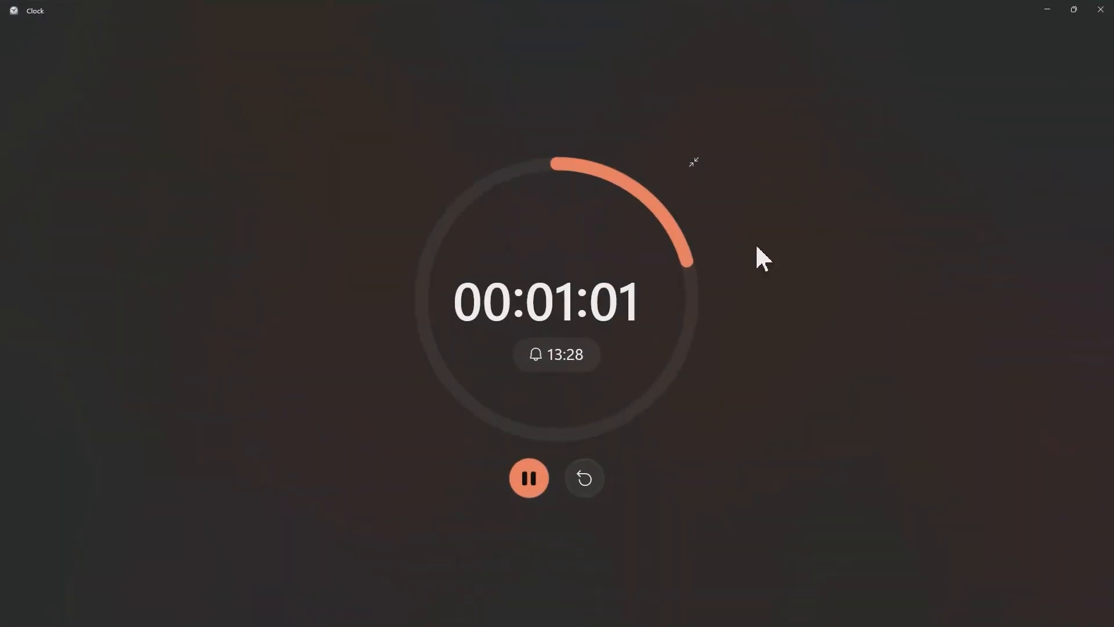
Pause the Clock timer and minimize its window to return to the Power Automate flow designer.
{"action": "left_click", "coordinate": [534, 477]}
{"action": "left_click", "coordinate": [1048, 10]}
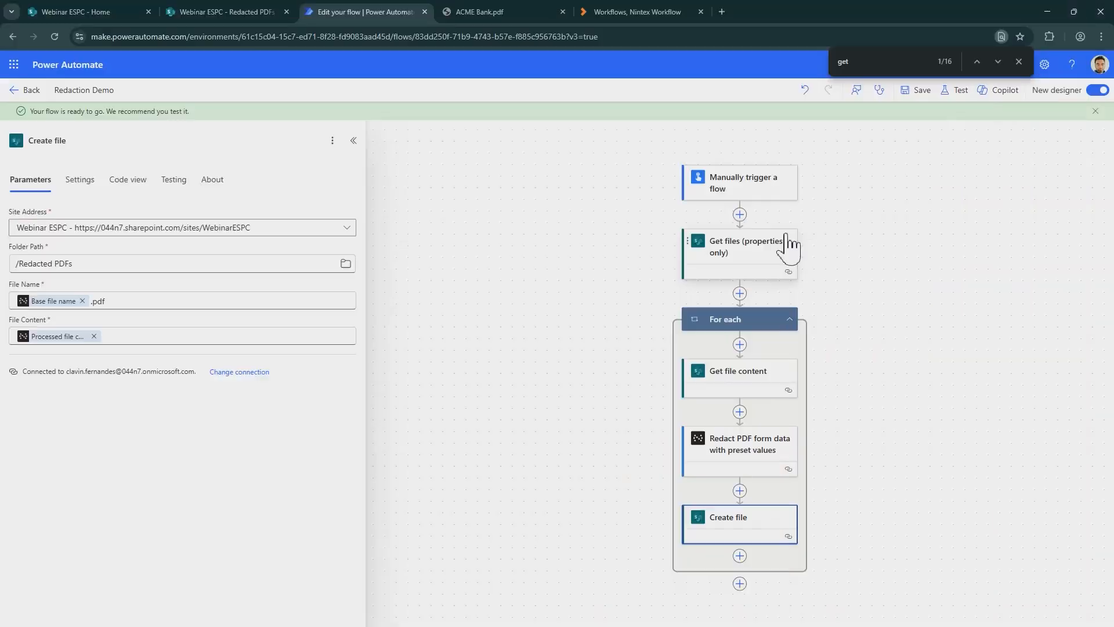
{"action": "scroll", "coordinate": [899, 173], "scroll_direction": "up", "scroll_amount": 3}
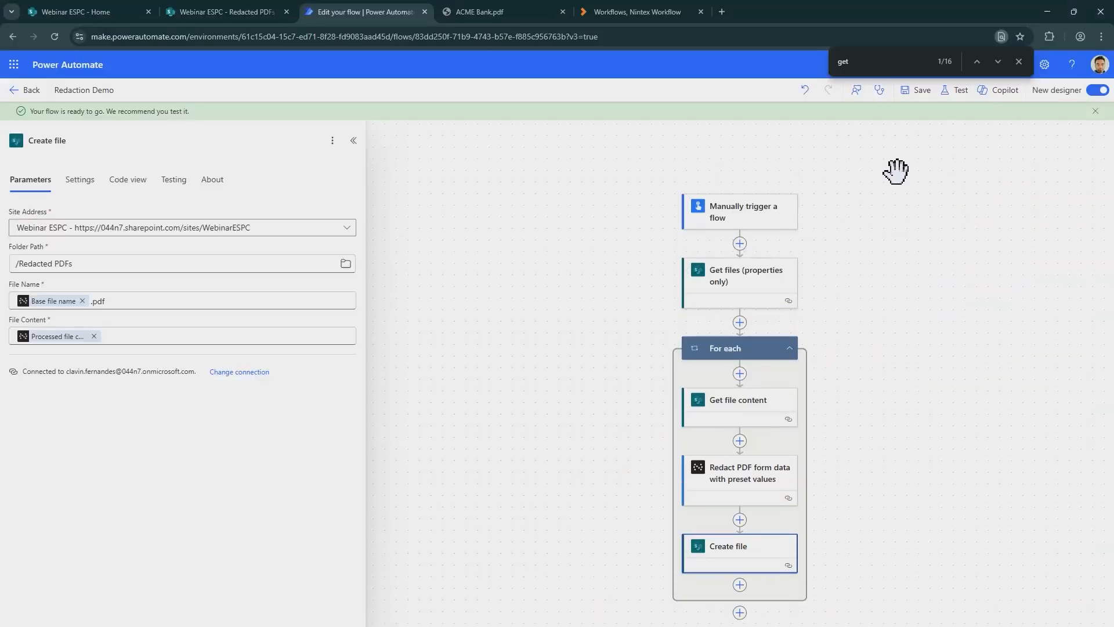
{"action": "scroll", "coordinate": [896, 171], "scroll_direction": "down", "scroll_amount": 2}
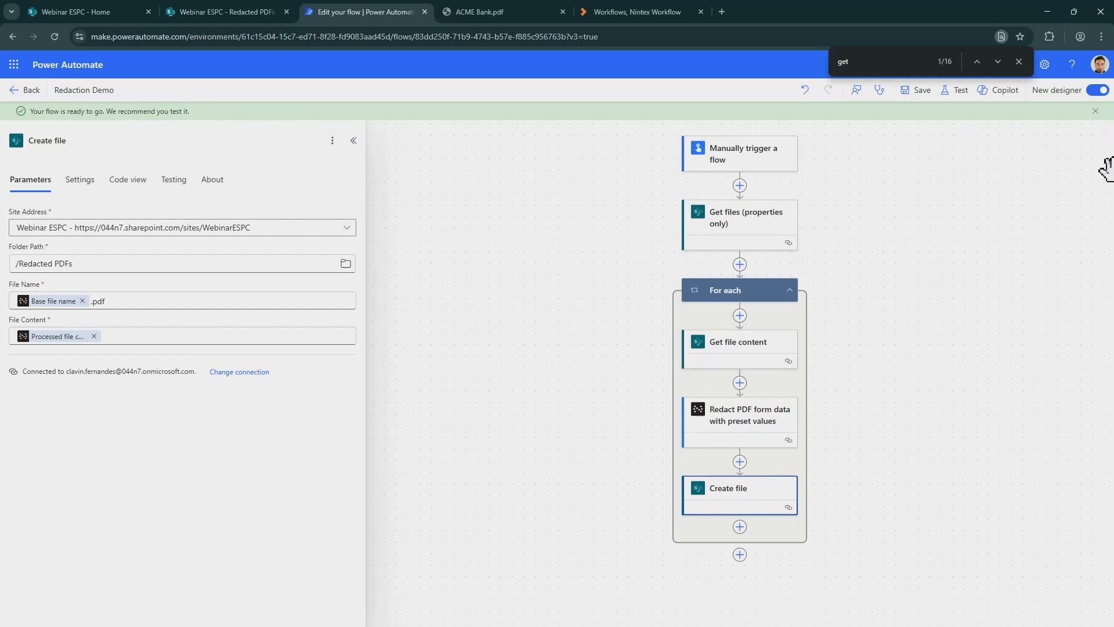
Leave the designer, open the latest test run from the Redaction Demo flow's run history, and expand its For each loop.
{"action": "left_click", "coordinate": [1095, 110]}
{"action": "left_click", "coordinate": [55, 36]}
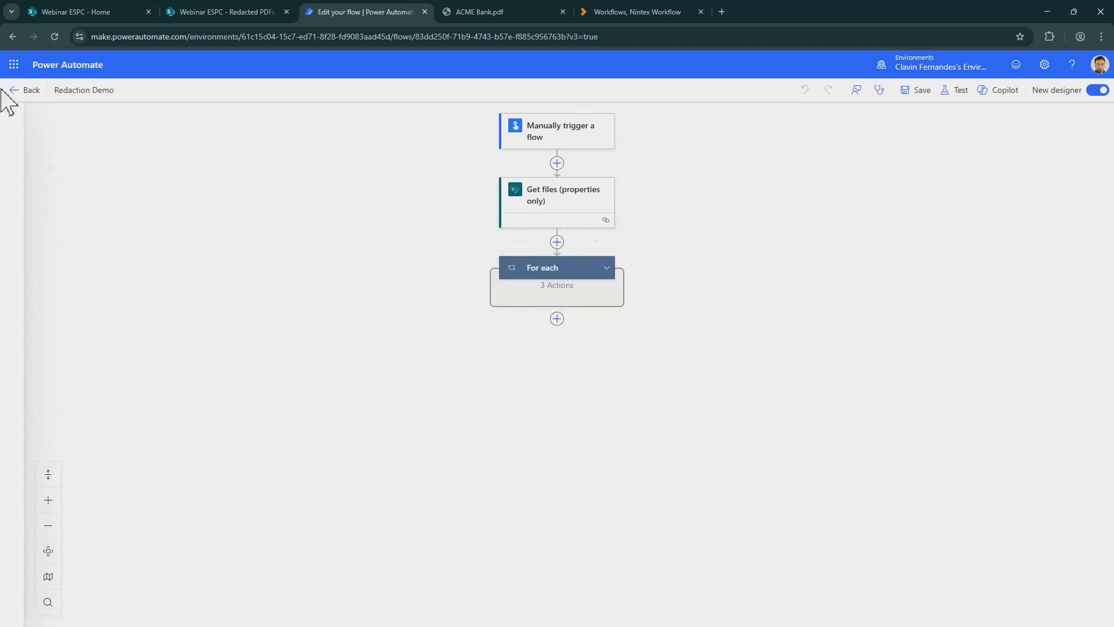
{"action": "left_click", "coordinate": [20, 90]}
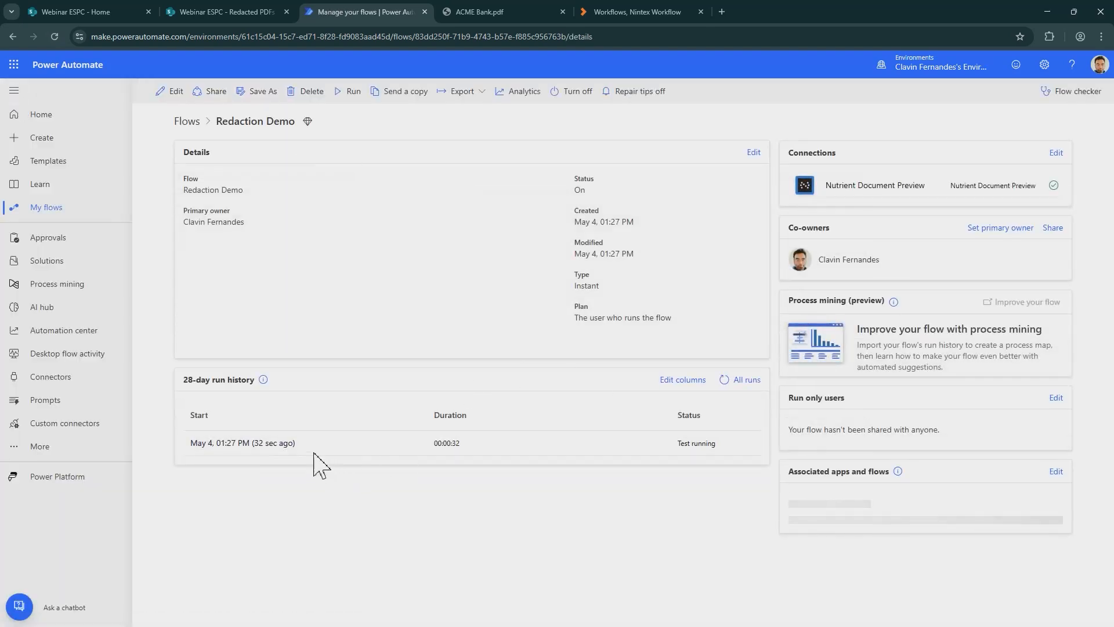
{"action": "left_click", "coordinate": [281, 444]}
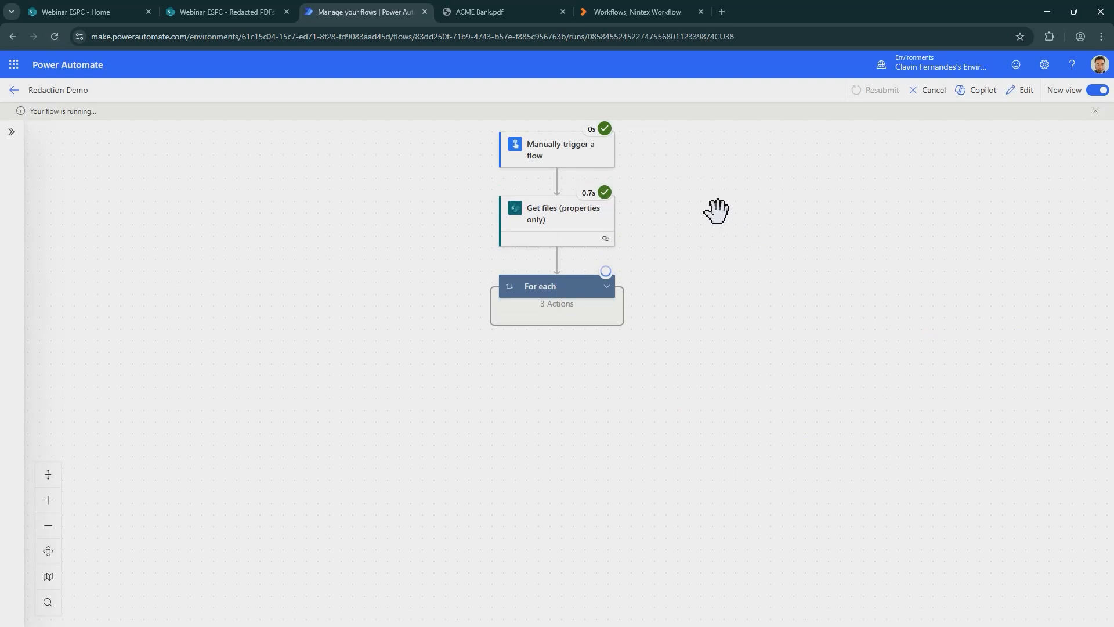
{"action": "left_click", "coordinate": [614, 292]}
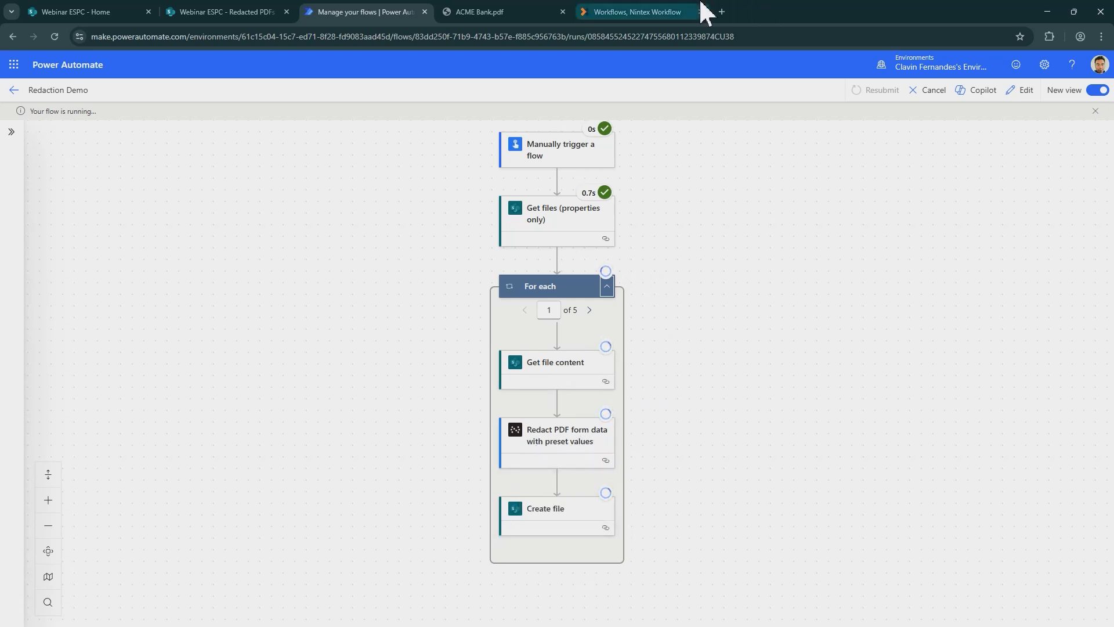
Switch to Nintex Workflow, open the CompressDemo - Nutrient workflow for editing, and search its actions for "Nutr".
{"action": "left_click", "coordinate": [668, 12]}
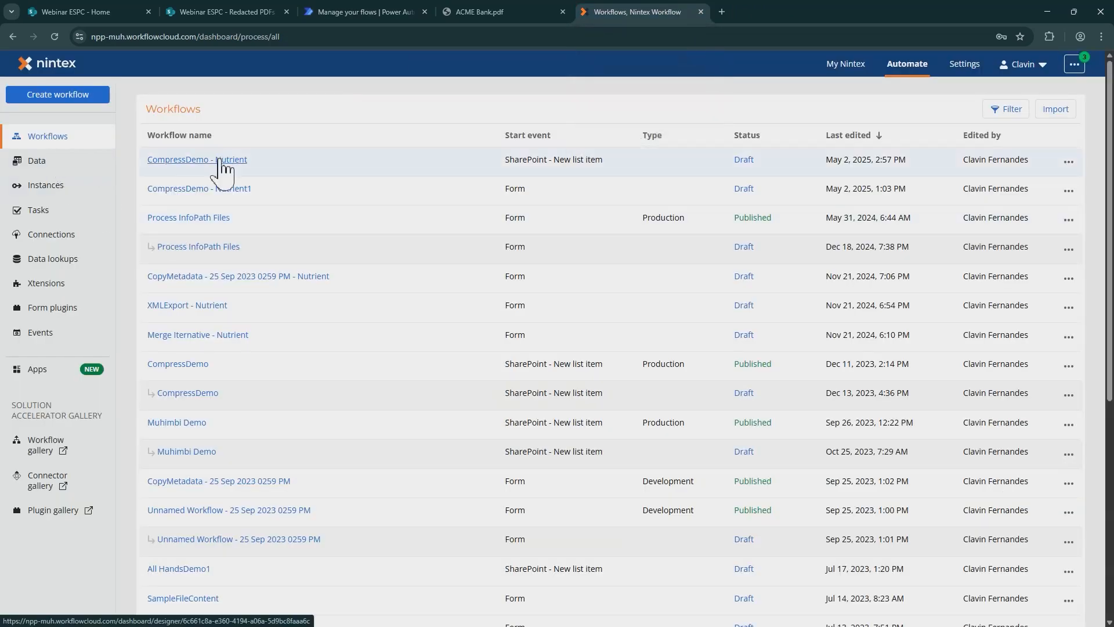
{"action": "left_click", "coordinate": [1070, 163]}
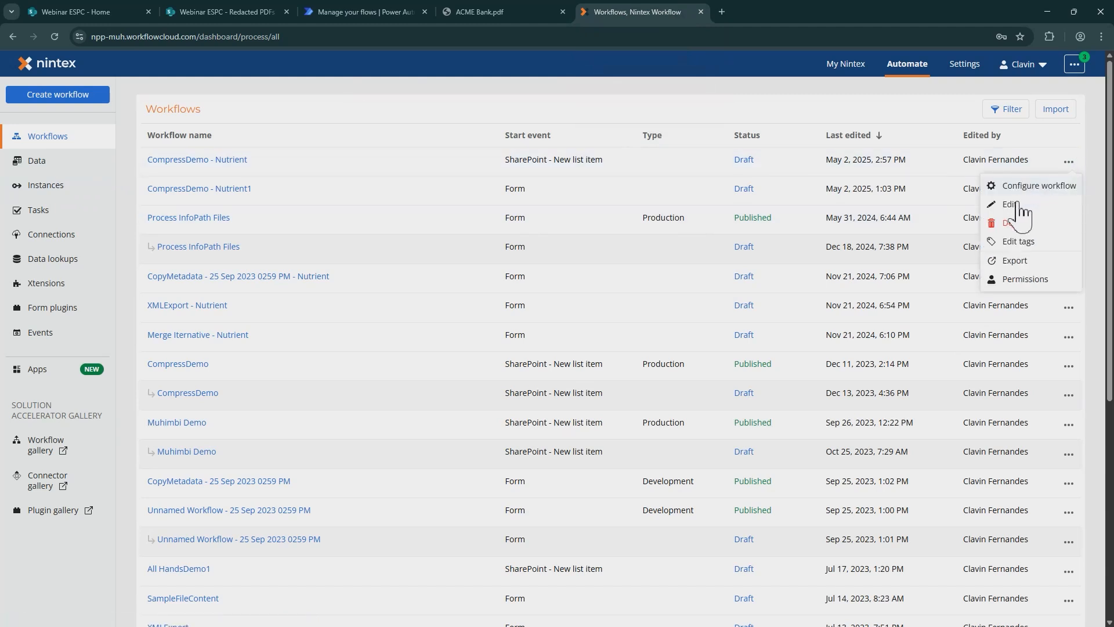
{"action": "left_click", "coordinate": [1017, 214]}
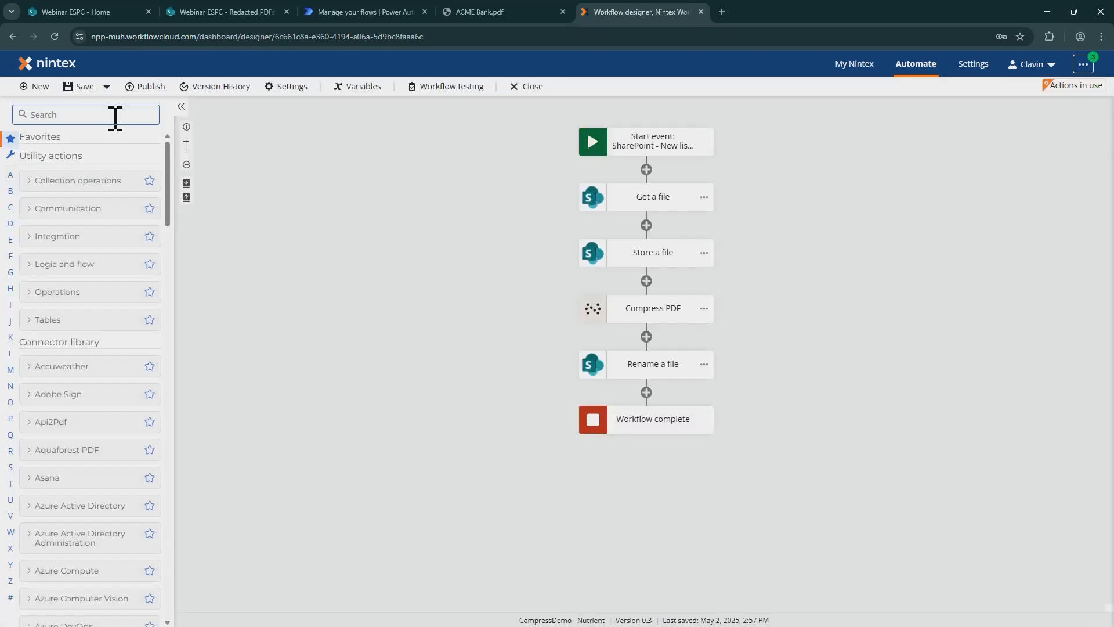
{"action": "type", "text": "Nutr"}
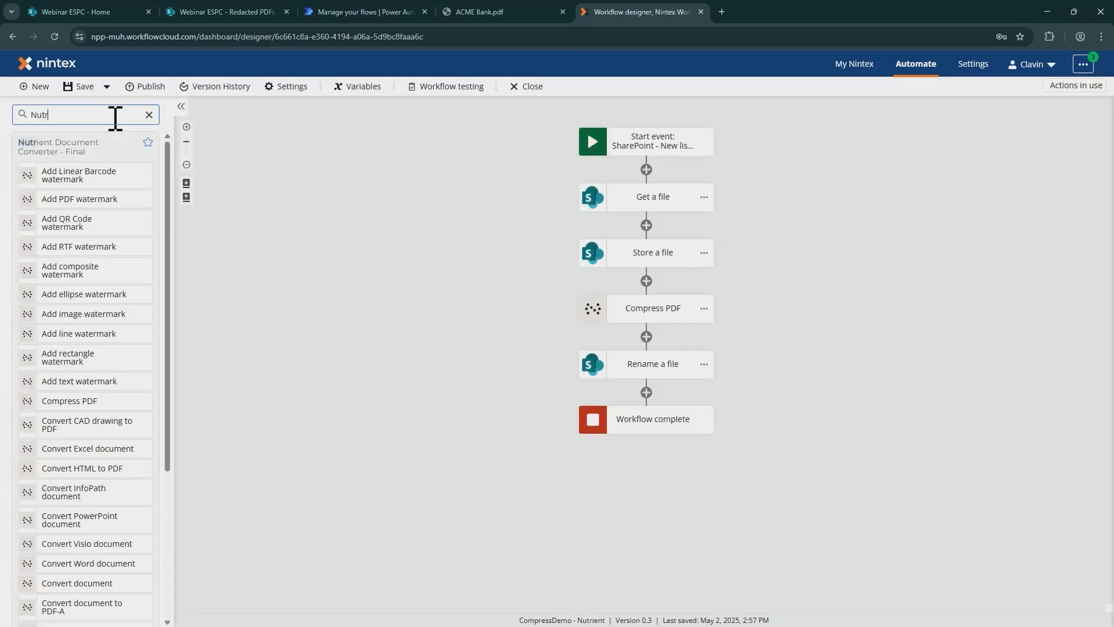
{"action": "scroll", "coordinate": [116, 244], "scroll_direction": "down", "scroll_amount": 3}
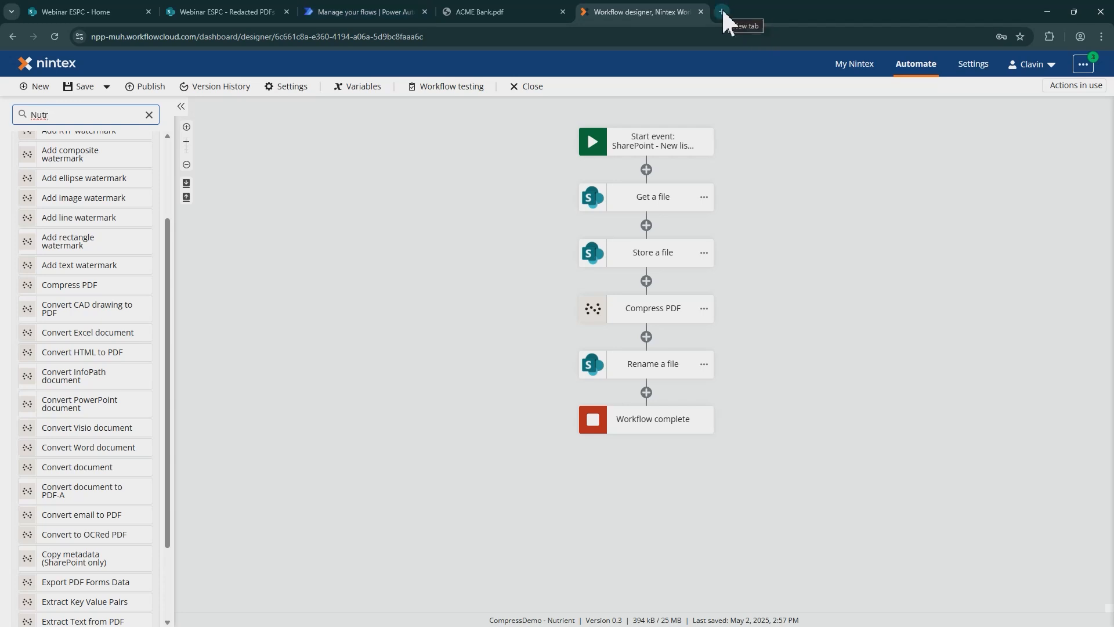
Check the test run in Power Automate, then open ACME Bank - 2.pdf from SharePoint's Redacted PDFs library in a new tab.
{"action": "left_click", "coordinate": [336, 13]}
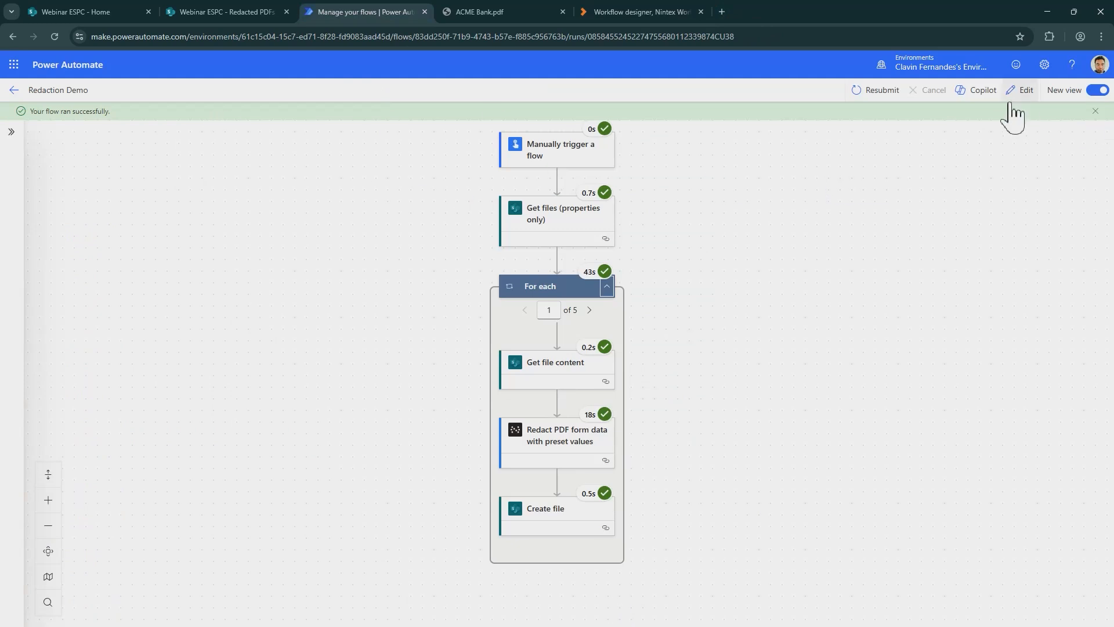
{"action": "left_click", "coordinate": [101, 12]}
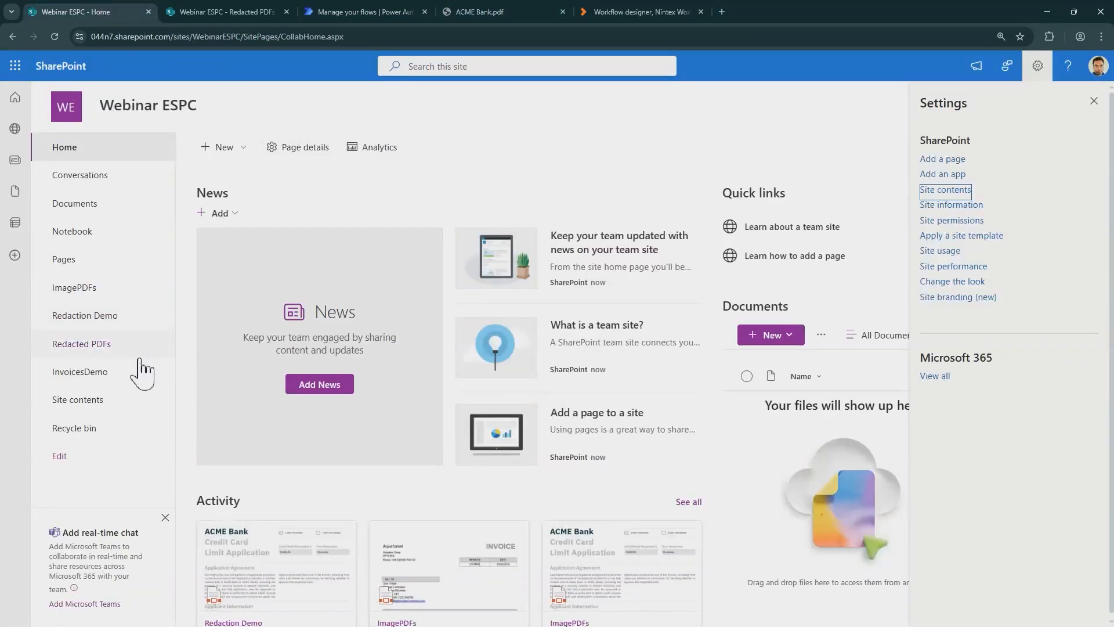
{"action": "left_click", "coordinate": [96, 317]}
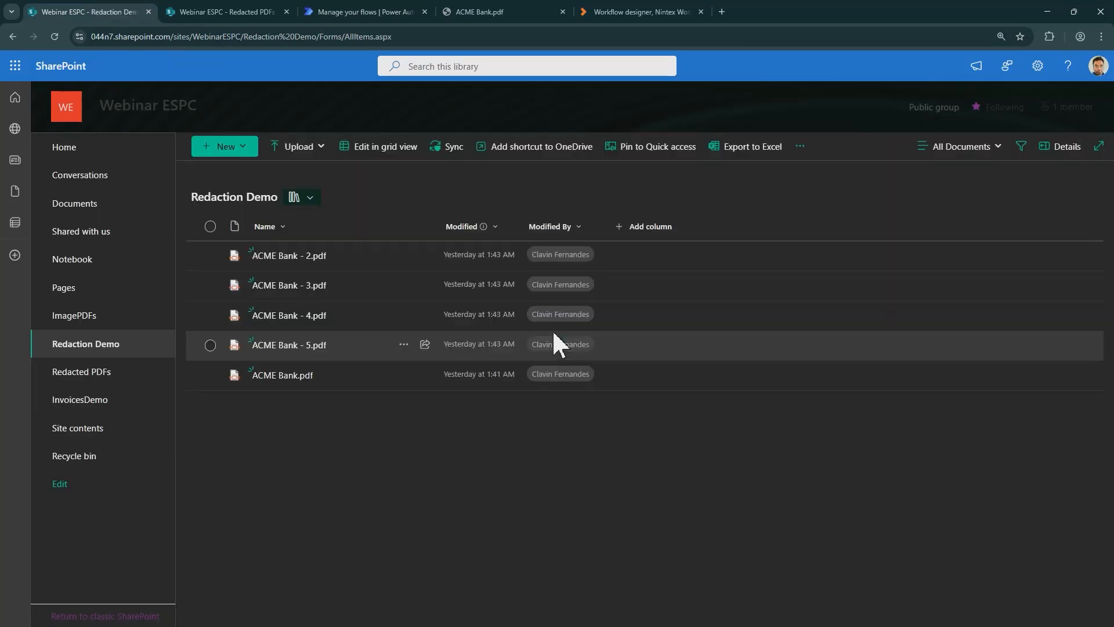
{"action": "left_click", "coordinate": [403, 255]}
{"action": "mouse_move", "coordinate": [519, 171]}
{"action": "left_click", "coordinate": [619, 179]}
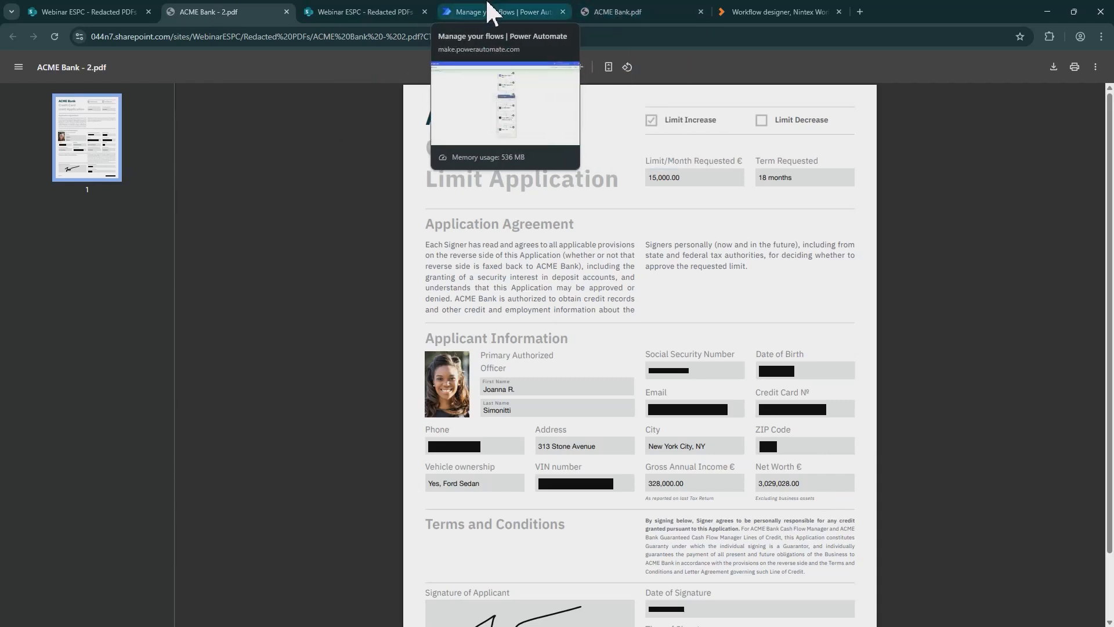
Return to Power Automate, open the Redaction Demo flow for editing, and show the For each loop's parameters and inner actions.
{"action": "left_click", "coordinate": [514, 10]}
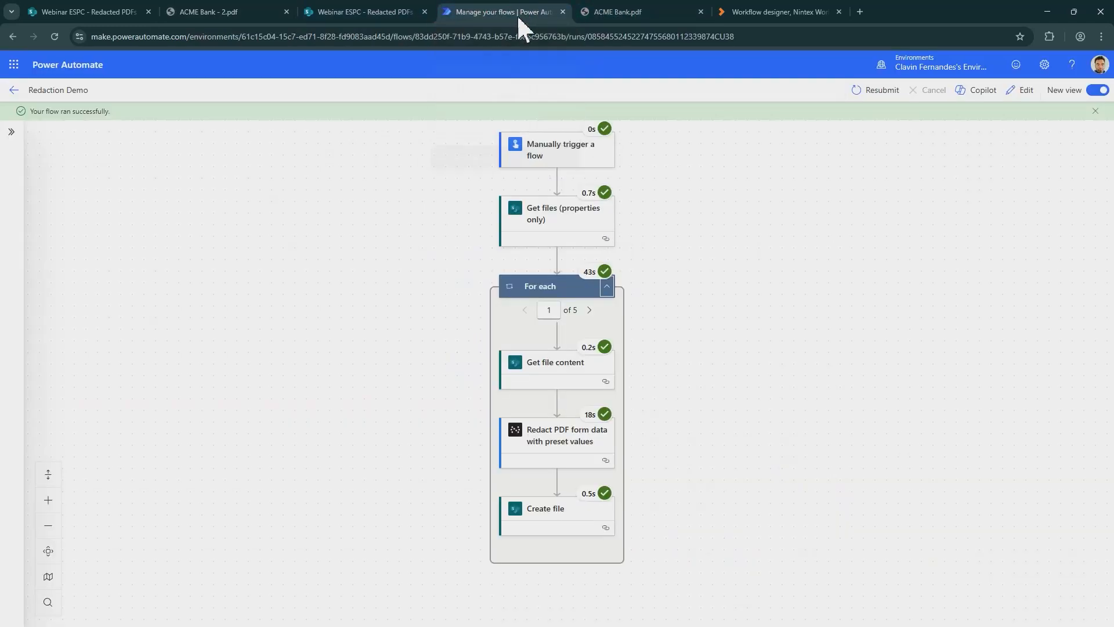
{"action": "left_click", "coordinate": [998, 92]}
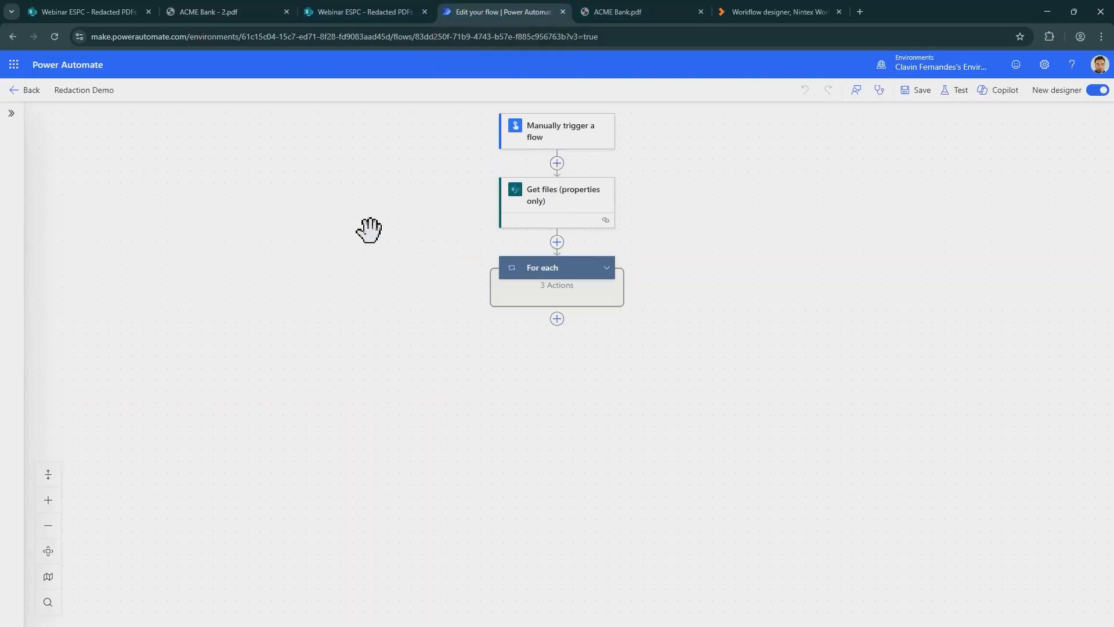
{"action": "left_click", "coordinate": [11, 113]}
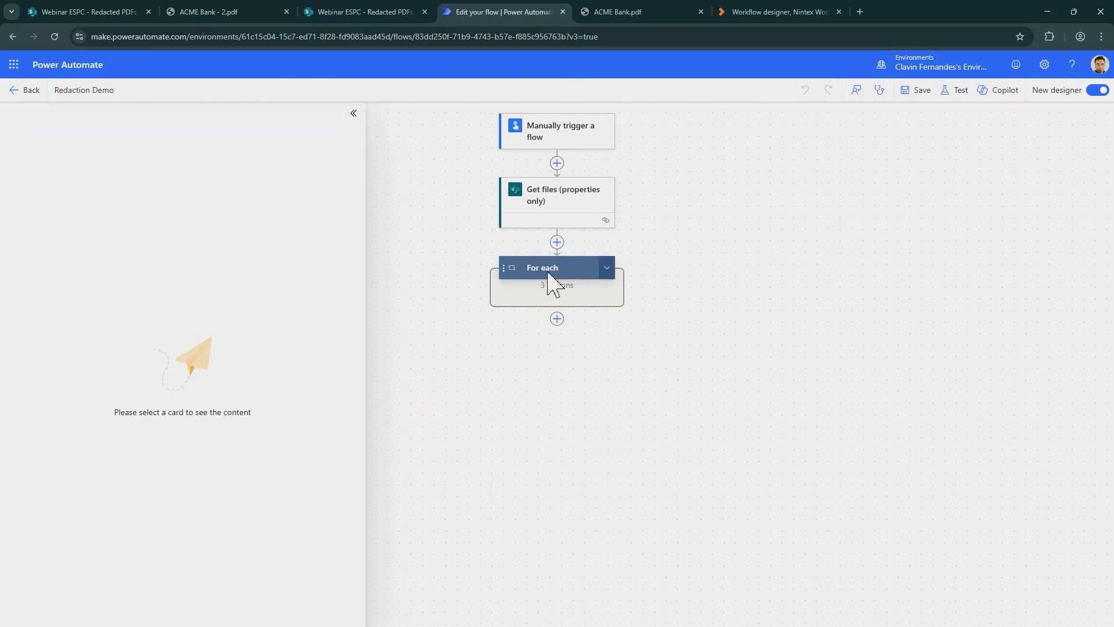
{"action": "left_click", "coordinate": [525, 268]}
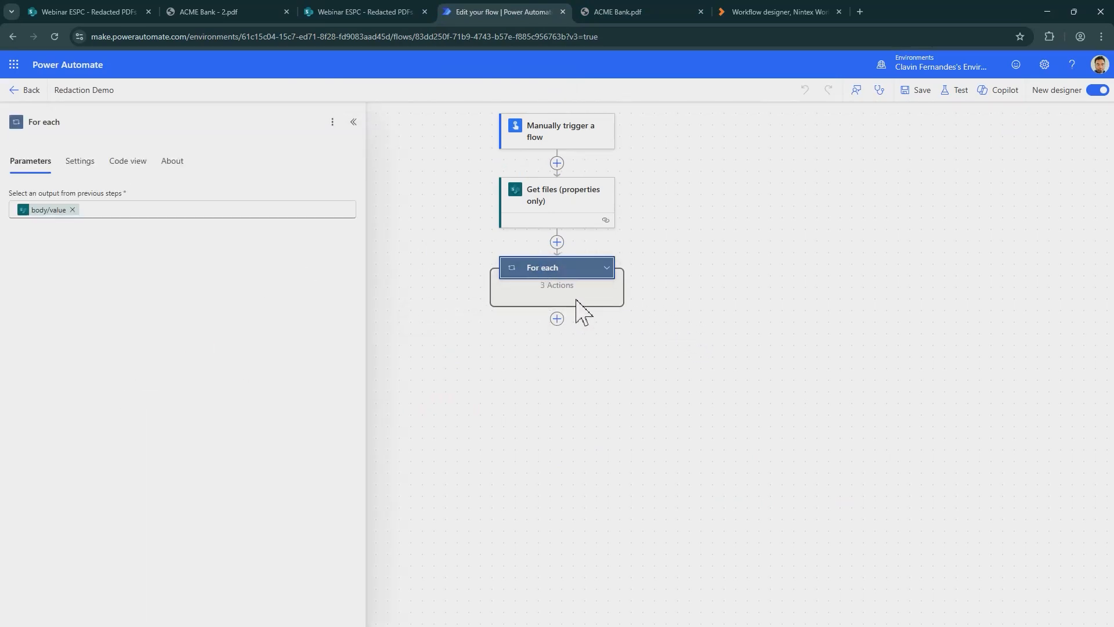
{"action": "left_click", "coordinate": [607, 268]}
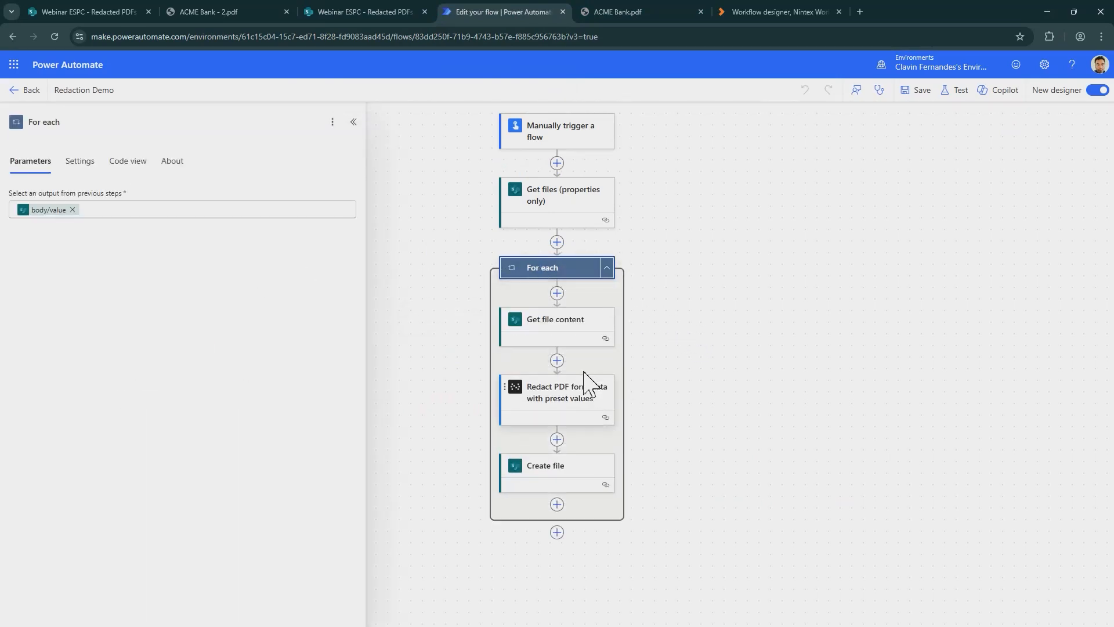
Search for "Nutrient" actions to insert between Get file content and the redaction action, and list all Nutrient Document Converter actions.
{"action": "left_click", "coordinate": [556, 360]}
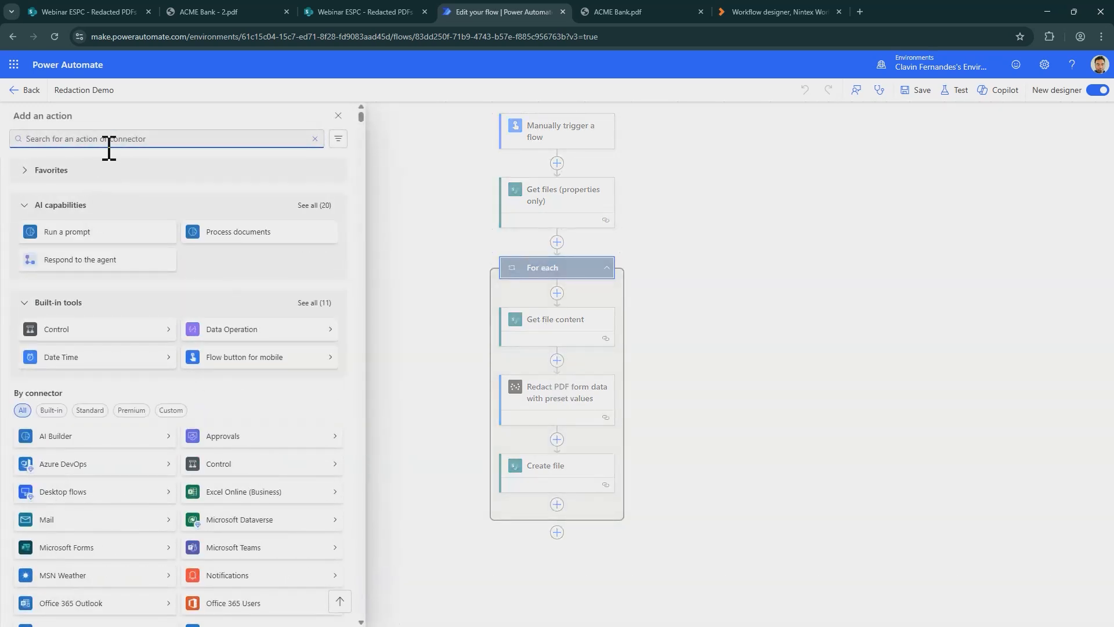
{"action": "type", "text": "Nutrient"}
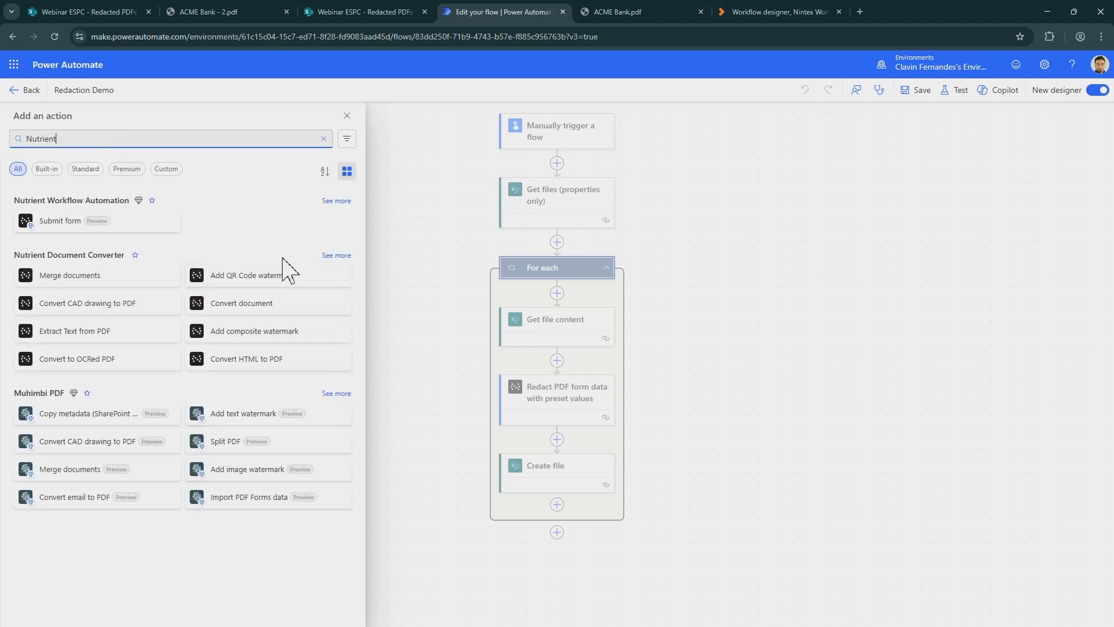
{"action": "left_click", "coordinate": [341, 261]}
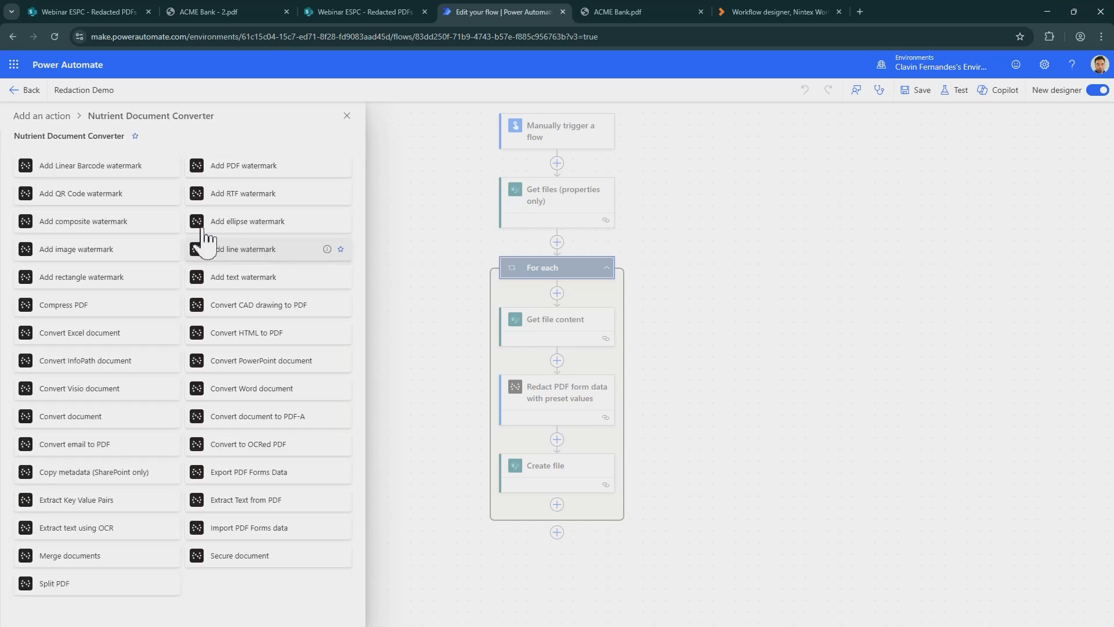